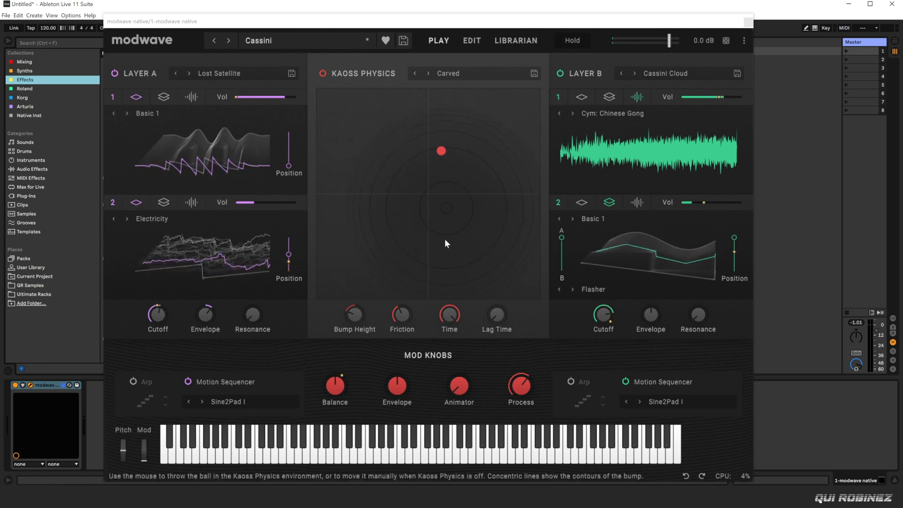
Step: Throw the Kaoss Physics ball several times with the Carved preset to modulate the sound
left_click_drag(441, 230, 367, 212)
left_click_drag(438, 166, 357, 184)
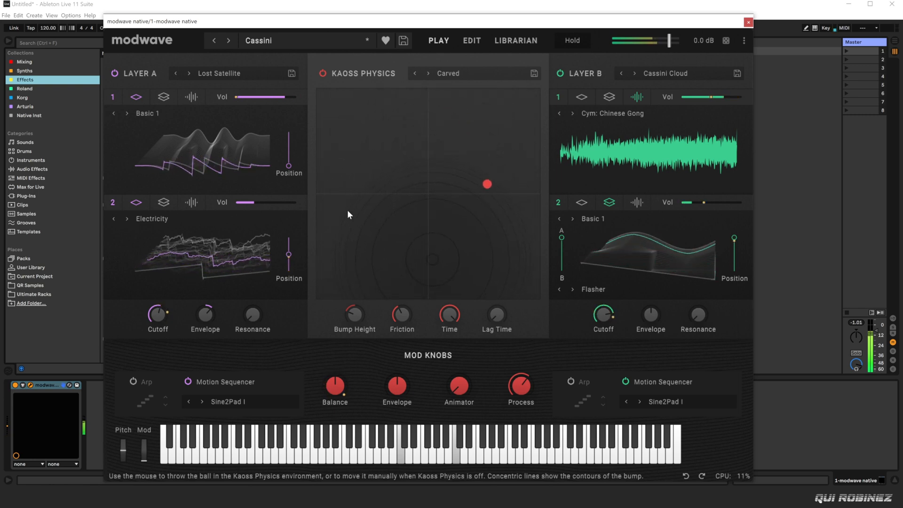
left_click_drag(415, 192, 434, 192)
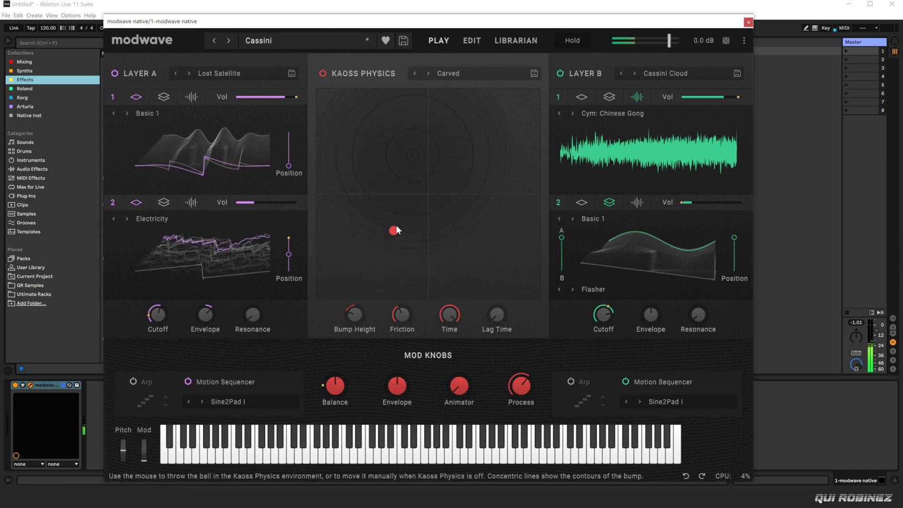
left_click(426, 195)
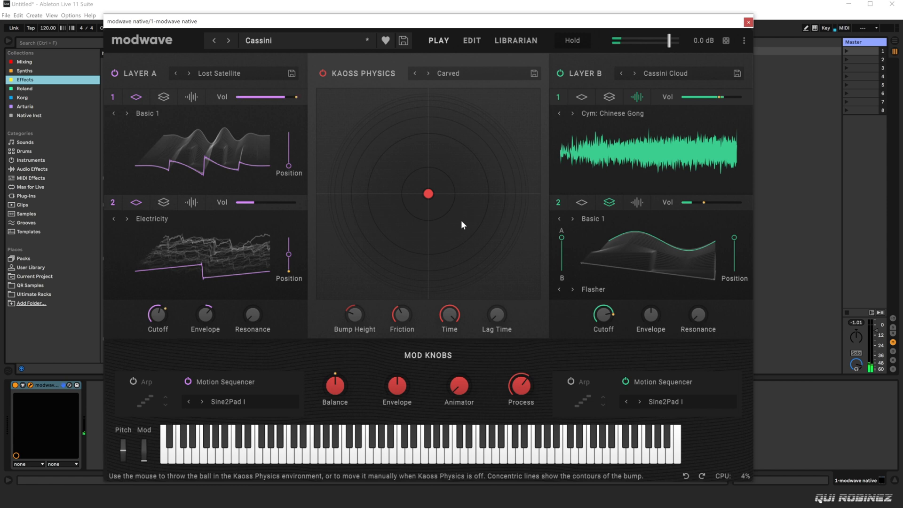
Step: Load the Dcy Orbit Medium preset into Kaoss Physics and throw the ball from the centre to try its orbit
left_click(476, 74)
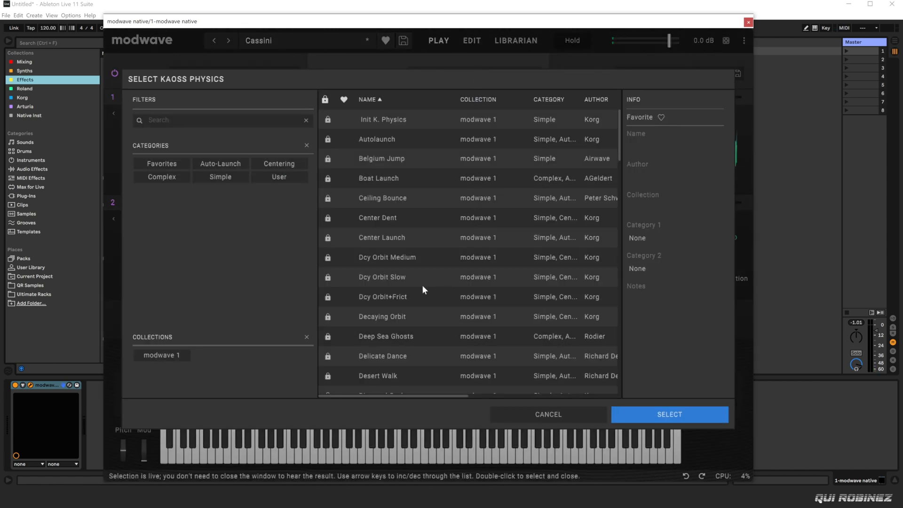
double_click(404, 258)
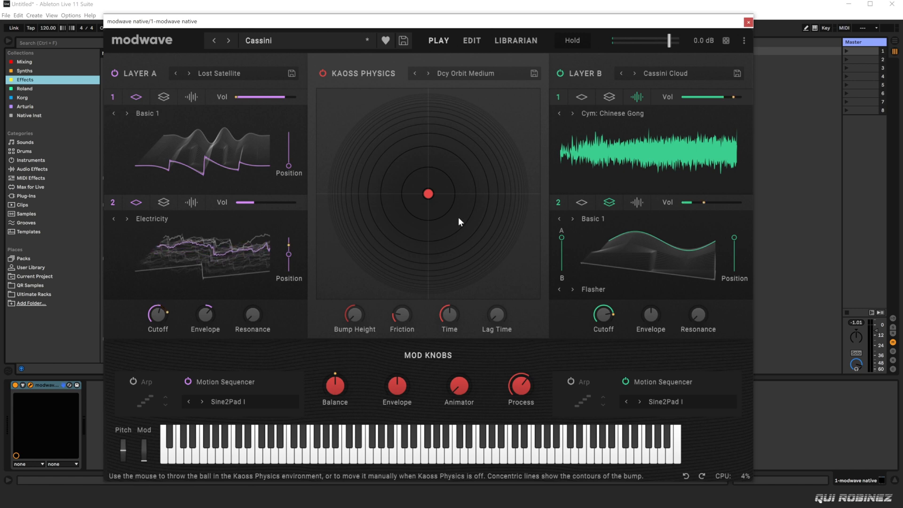
left_click_drag(430, 195, 442, 204)
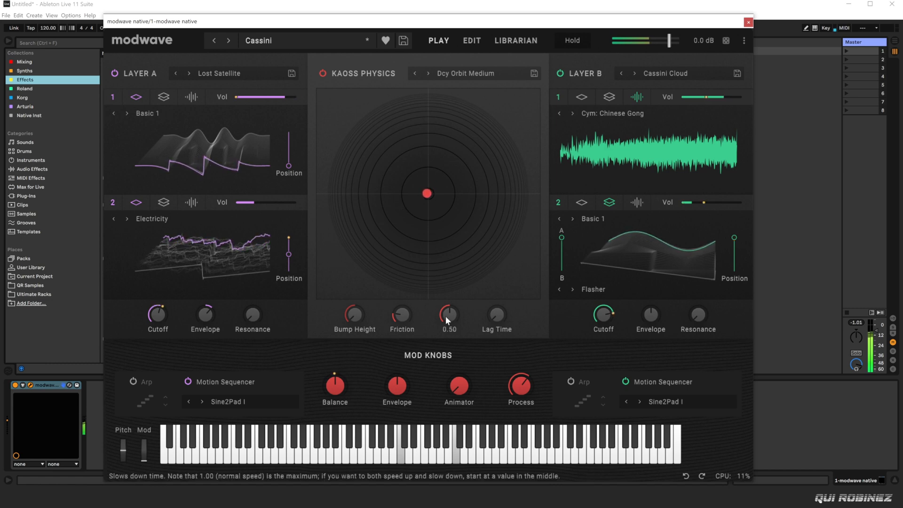
left_click_drag(429, 194, 492, 181)
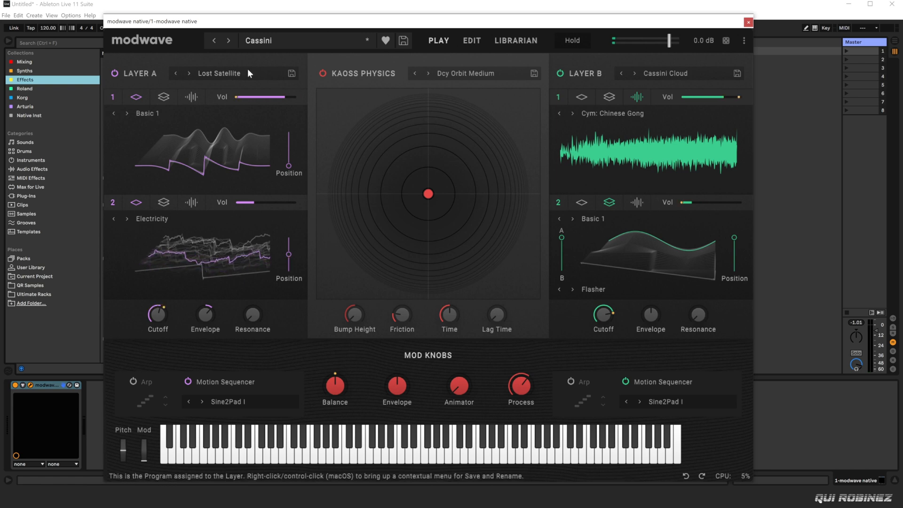
Step: Load the Little Pirate Saw program into Layer A and throw the Kaoss Physics ball to audition it
left_click(238, 76)
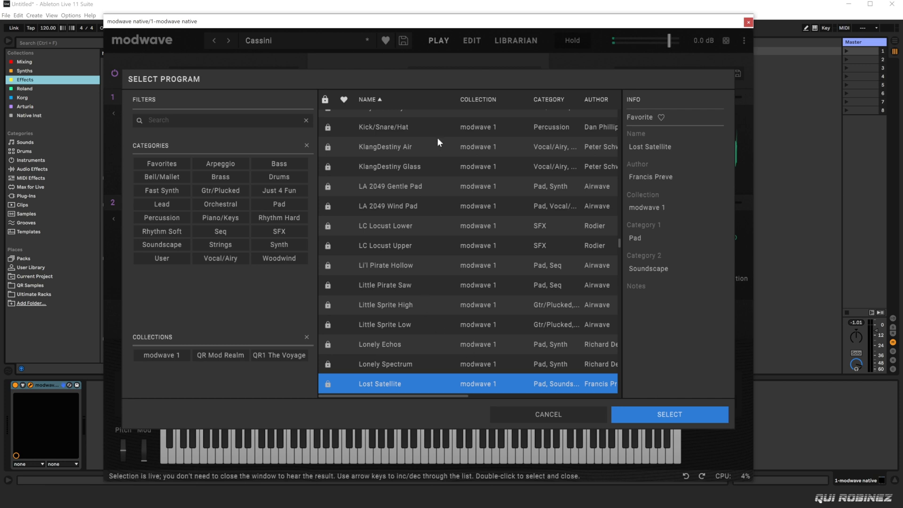
scroll(461, 307, "down", 5)
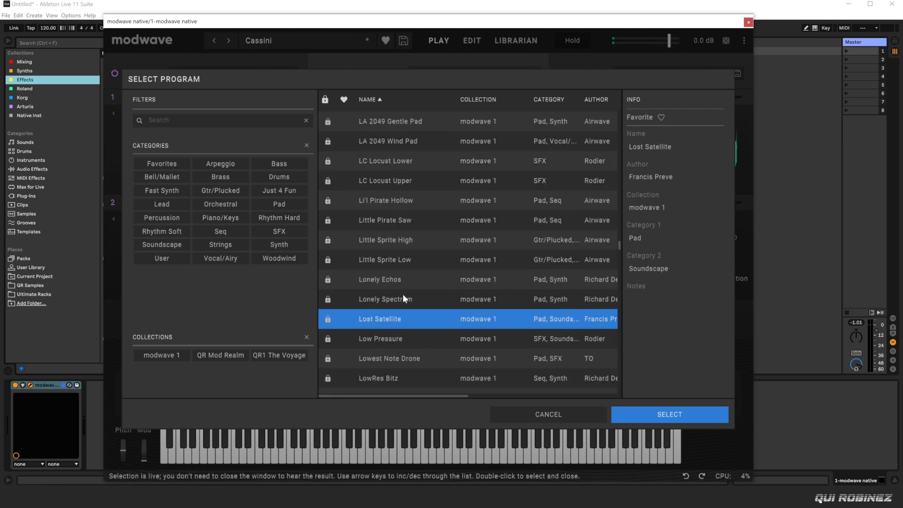
left_click(399, 220)
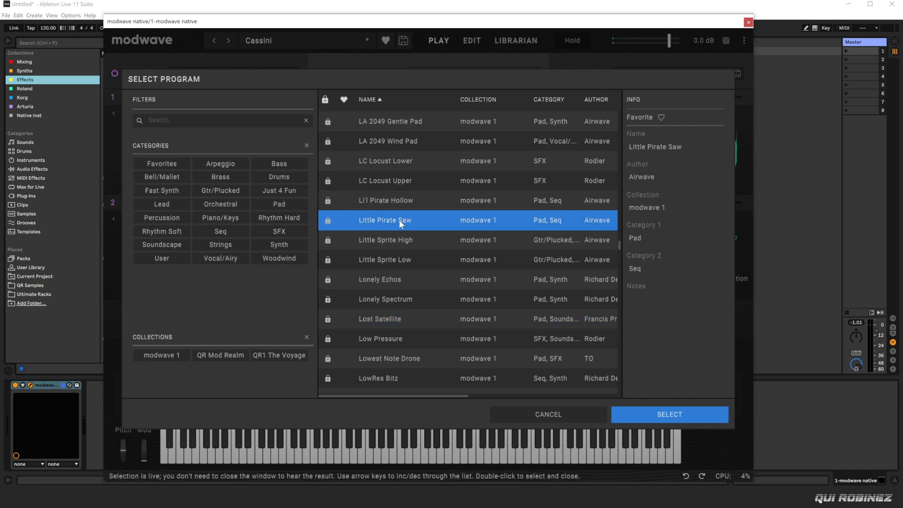
left_click(663, 414)
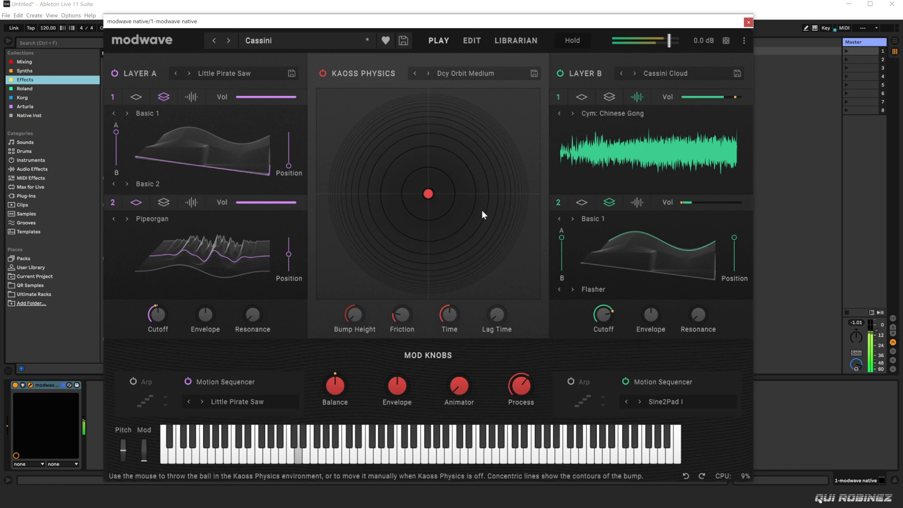
left_click_drag(427, 194, 461, 186)
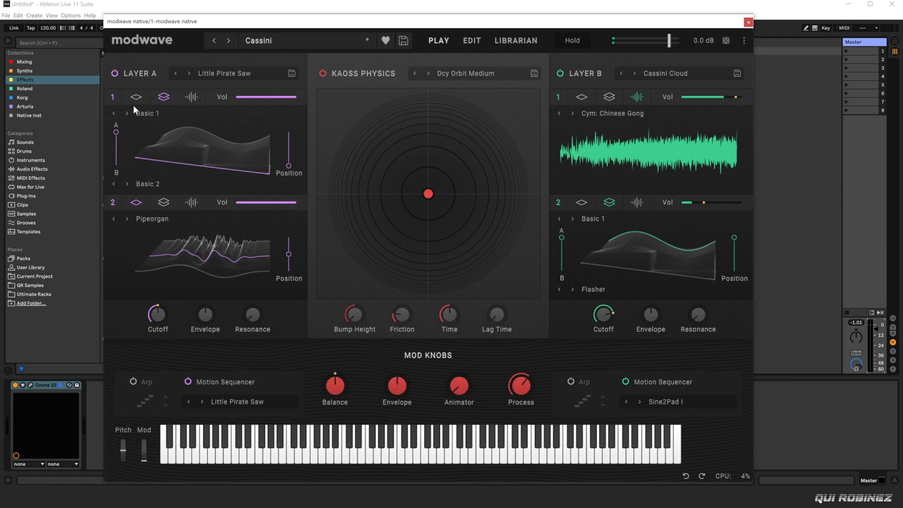
Step: Browse the available wavetables for Layer A's first oscillator, then cancel the selection
left_click(146, 114)
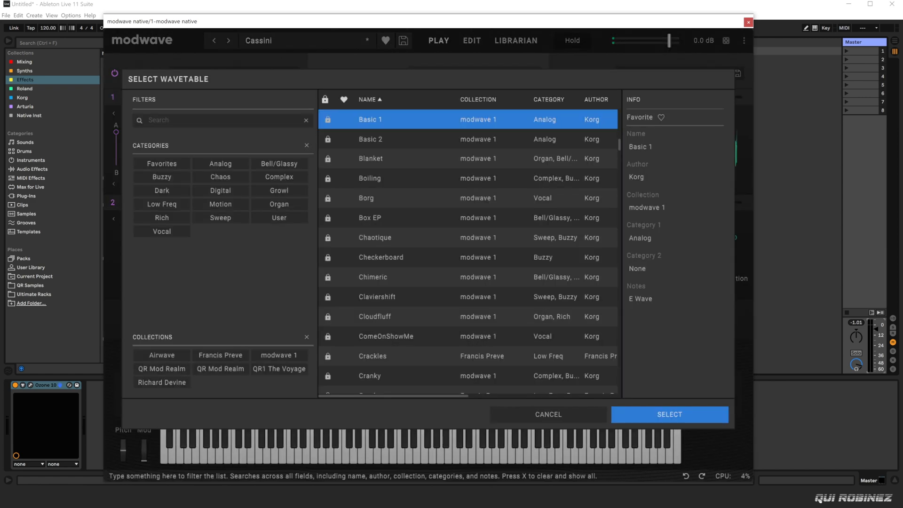
scroll(430, 230, "down", 6)
scroll(439, 235, "down", 8)
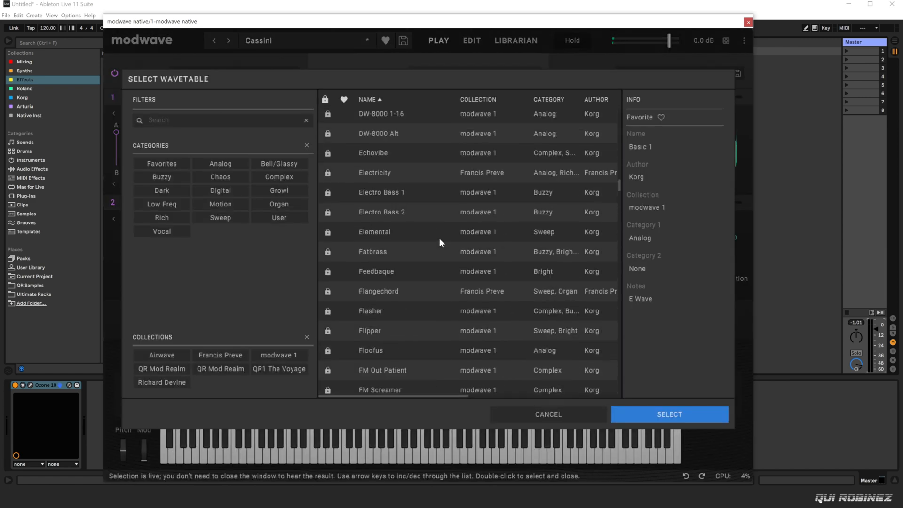
left_click(572, 418)
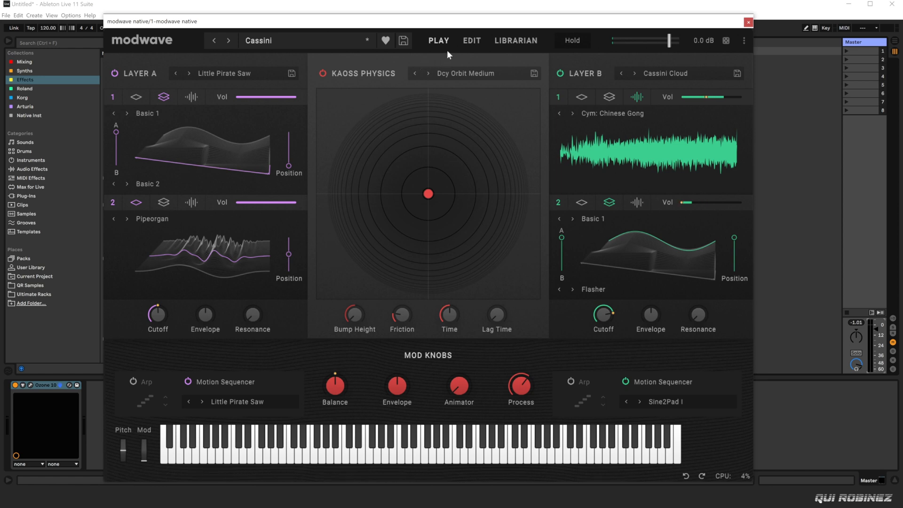
Step: Examine Layer A's synthesis, arpeggiator and setup, sequencer, and effects editing pages
left_click(471, 41)
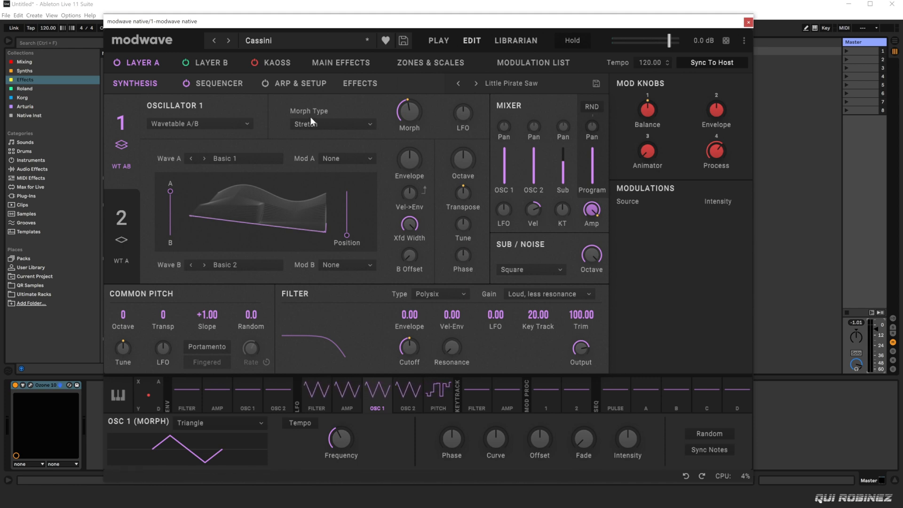
left_click(293, 83)
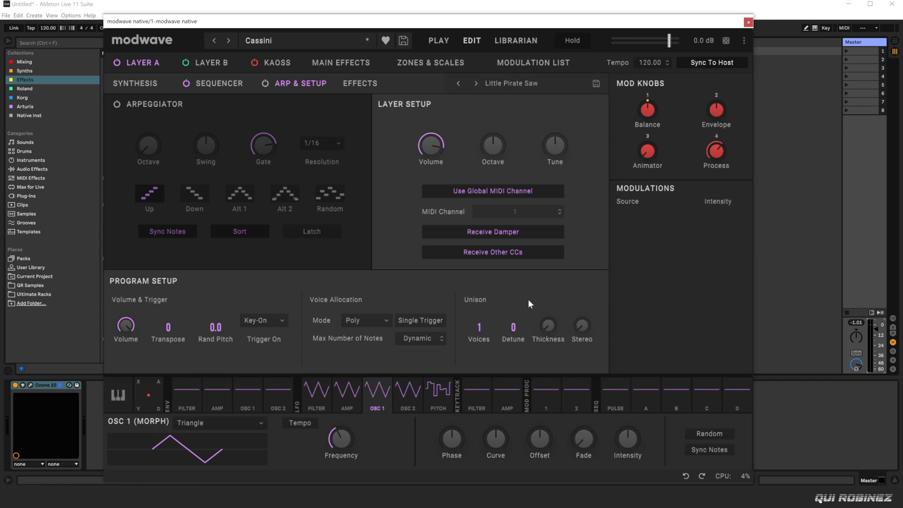
left_click(364, 83)
left_click(229, 82)
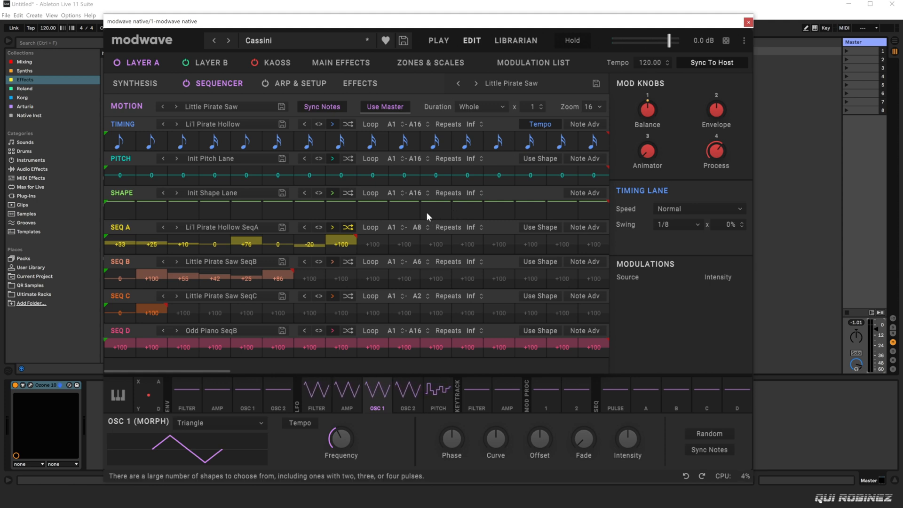
left_click(359, 83)
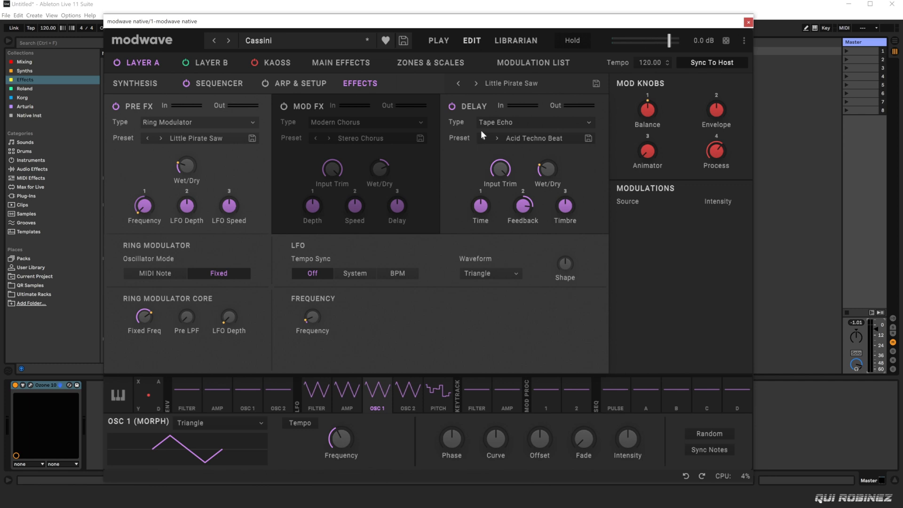
Step: Examine the main effects, Layer B's effects, and the keyboard and velocity zones with performance scales
left_click(362, 66)
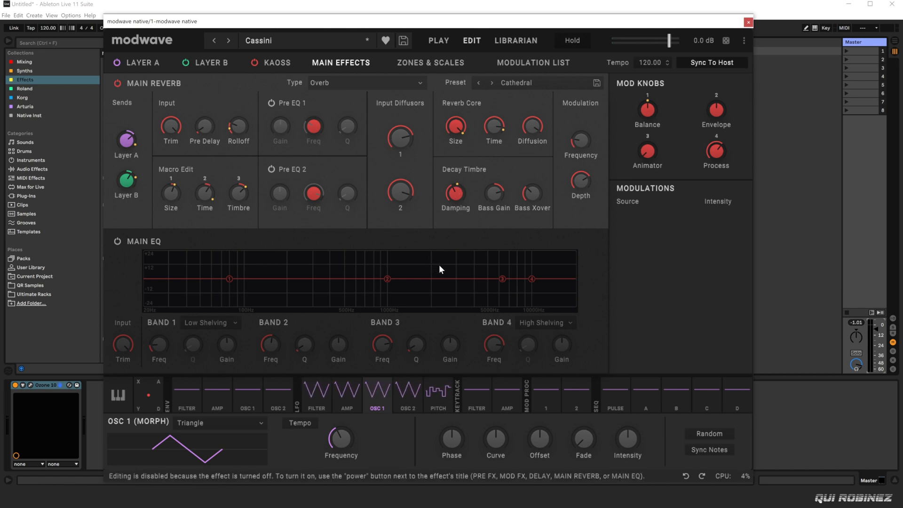
left_click(212, 62)
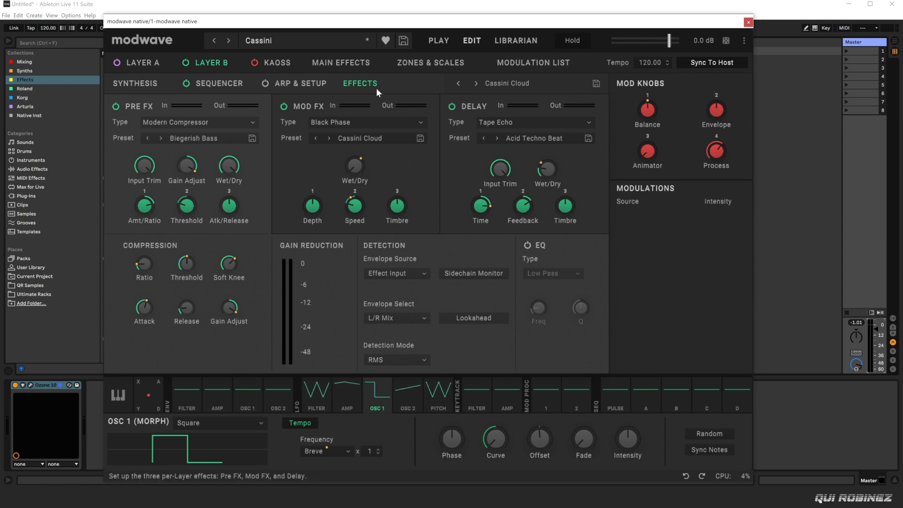
left_click(439, 62)
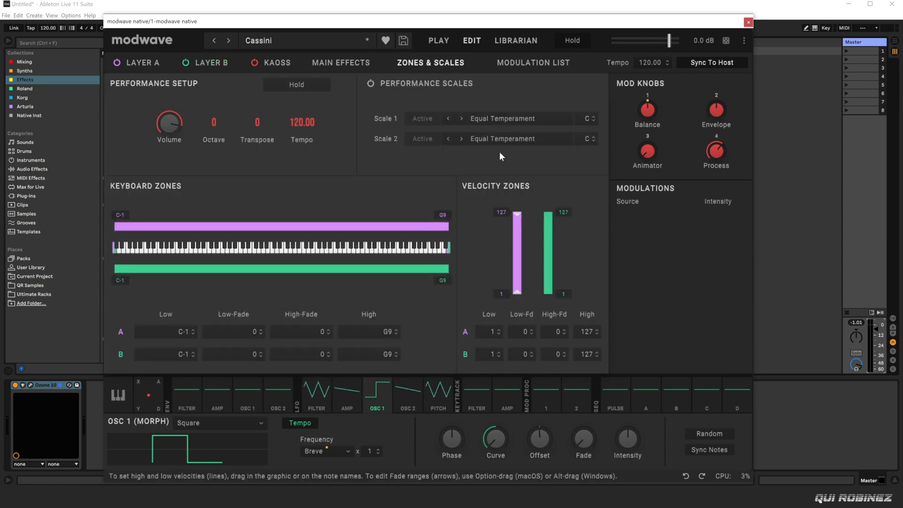
Step: Examine the performance's modulation routings for the reverb, both layers and their effects in the modulation list
left_click(547, 64)
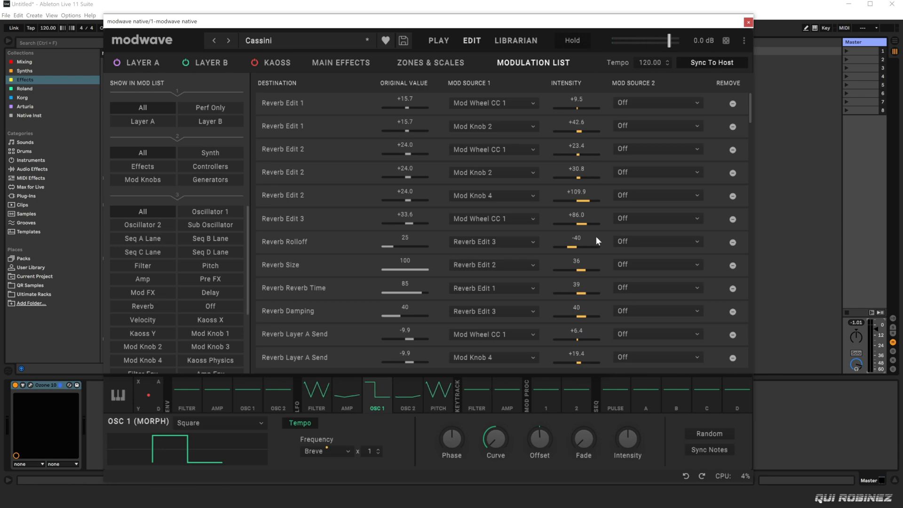
scroll(392, 215, "down", 10)
scroll(389, 215, "down", 15)
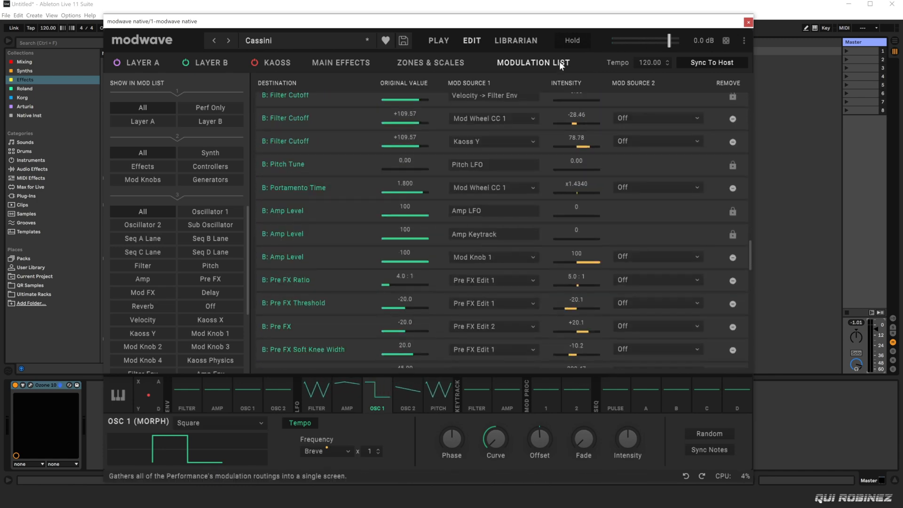
scroll(452, 229, "down", 5)
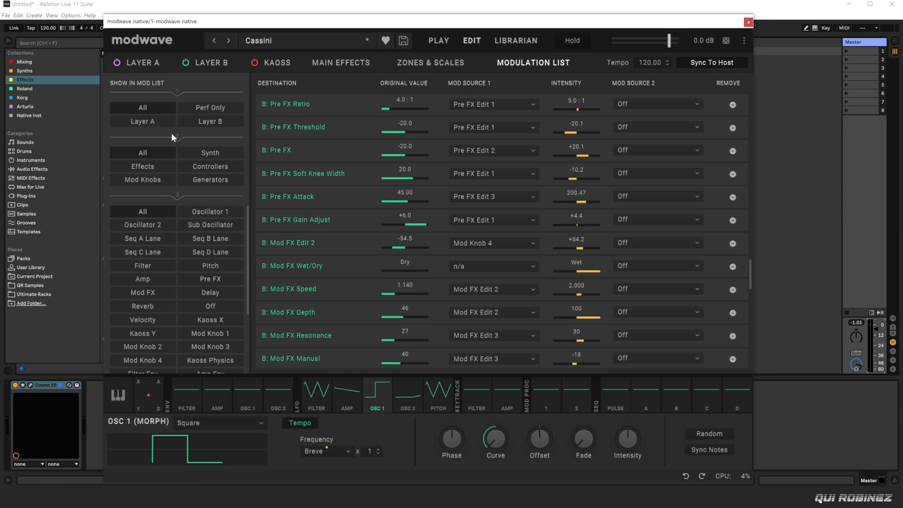
scroll(408, 268, "down", 10)
scroll(558, 307, "down", 10)
scroll(554, 306, "up", 20)
scroll(517, 282, "up", 15)
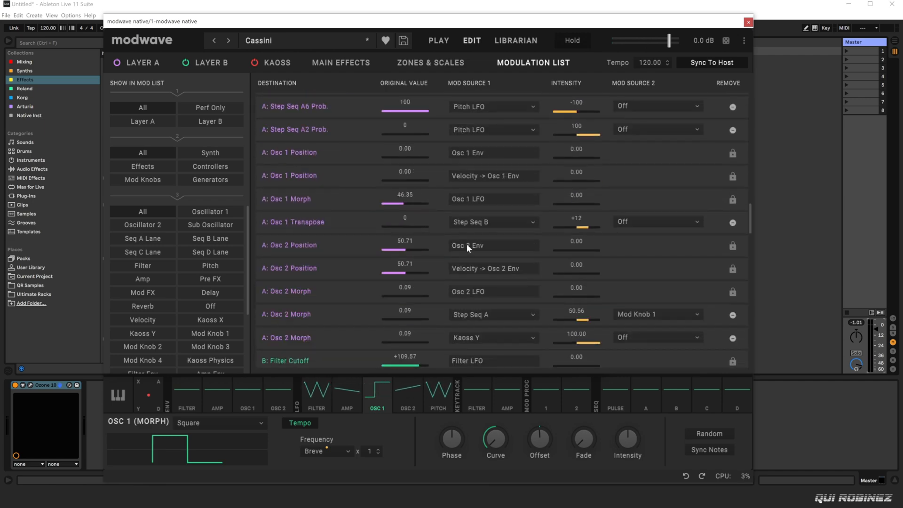
Step: Browse the performances in the librarian and return to the play view
left_click(510, 43)
scroll(446, 311, "down", 15)
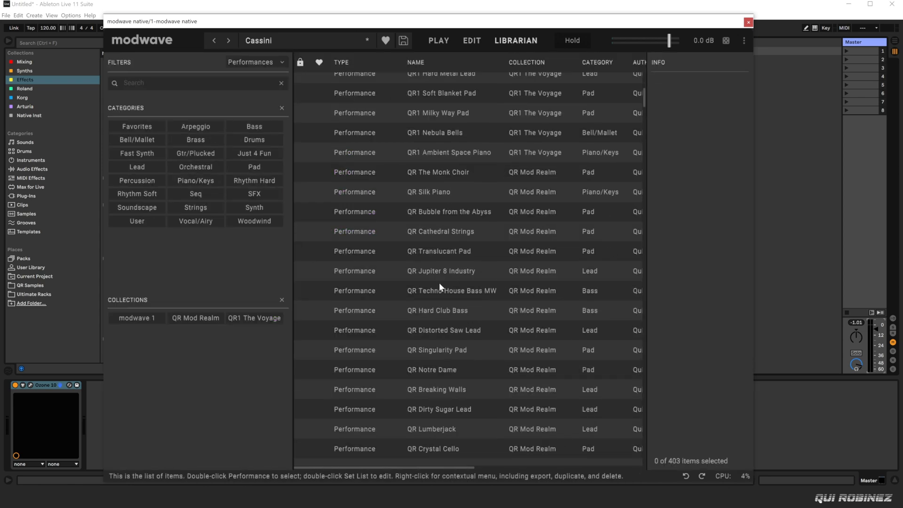
scroll(449, 297, "down", 5)
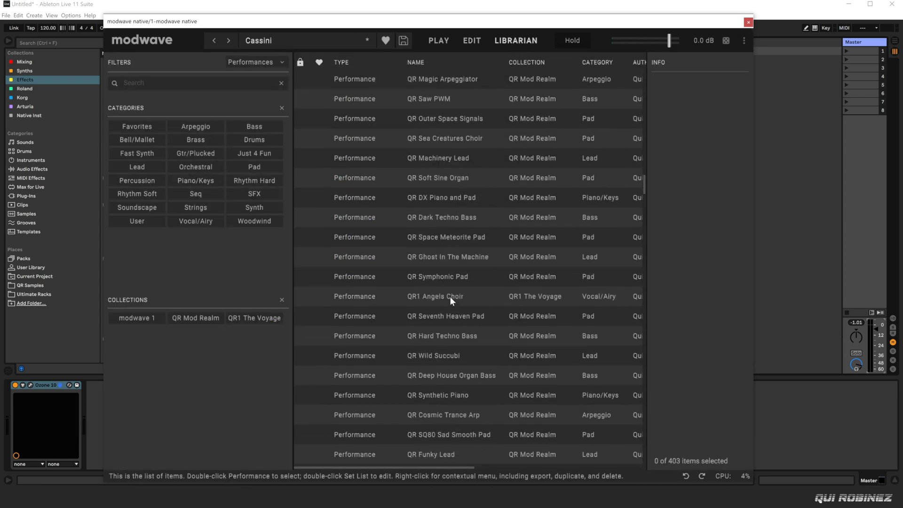
left_click(442, 40)
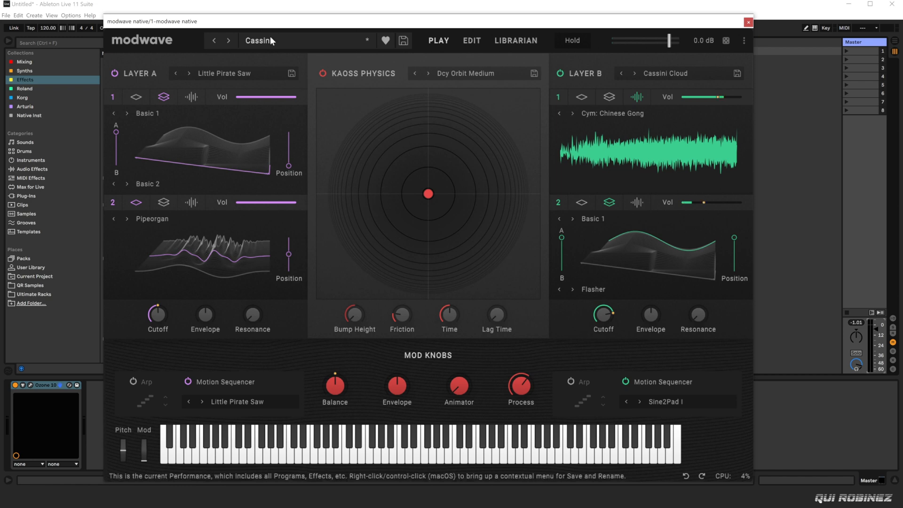
Step: Filter the performance selection by the modwave 1 collection and look through the listed performances
left_click(271, 39)
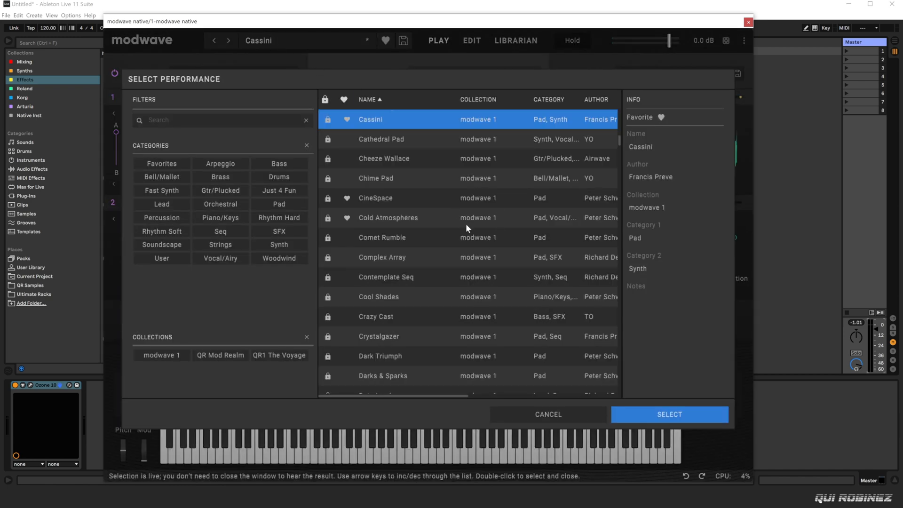
left_click(162, 354)
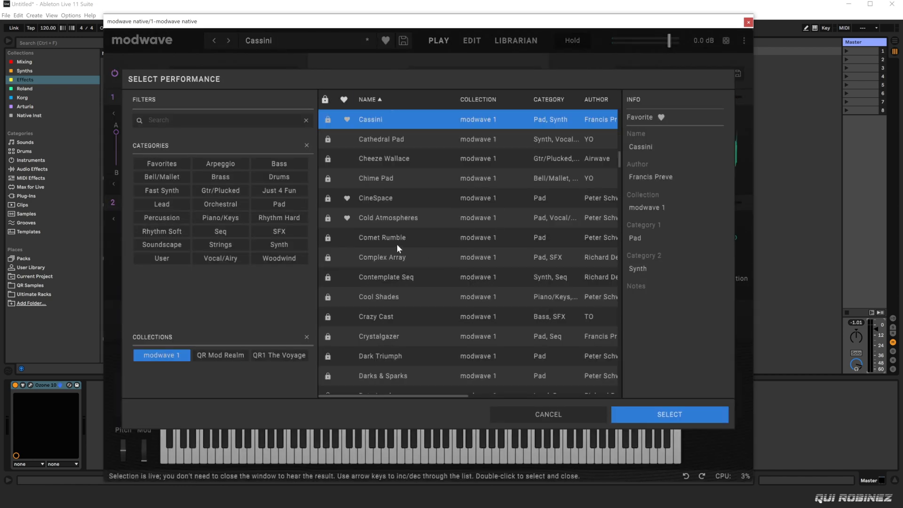
scroll(399, 247, "down", 5)
scroll(407, 263, "down", 15)
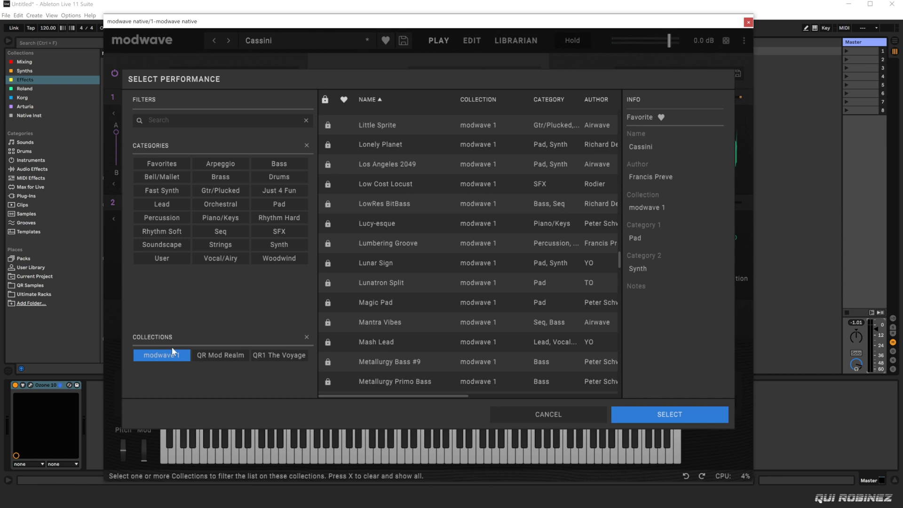
Step: Filter the performance list by the Fast Synth, Just 4 Fun and Gtr/Plucked categories, and clear the category filters again
left_click(171, 190)
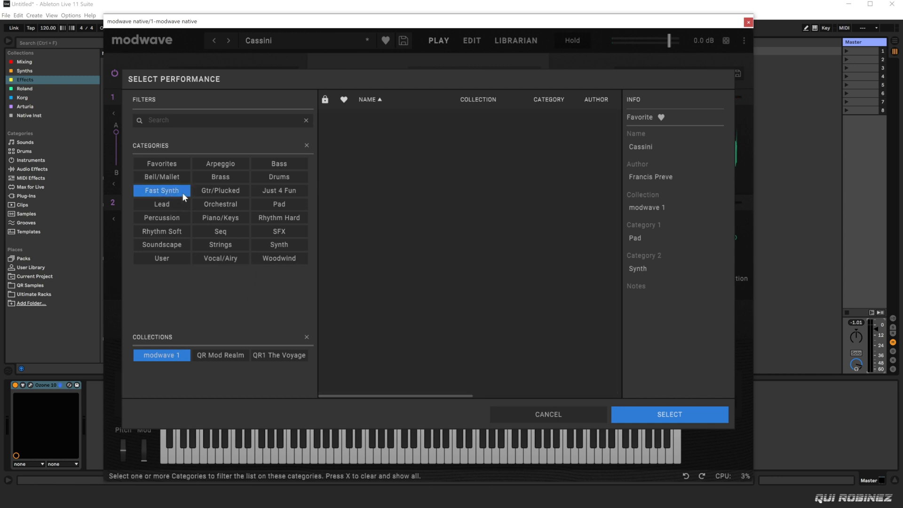
left_click(271, 191)
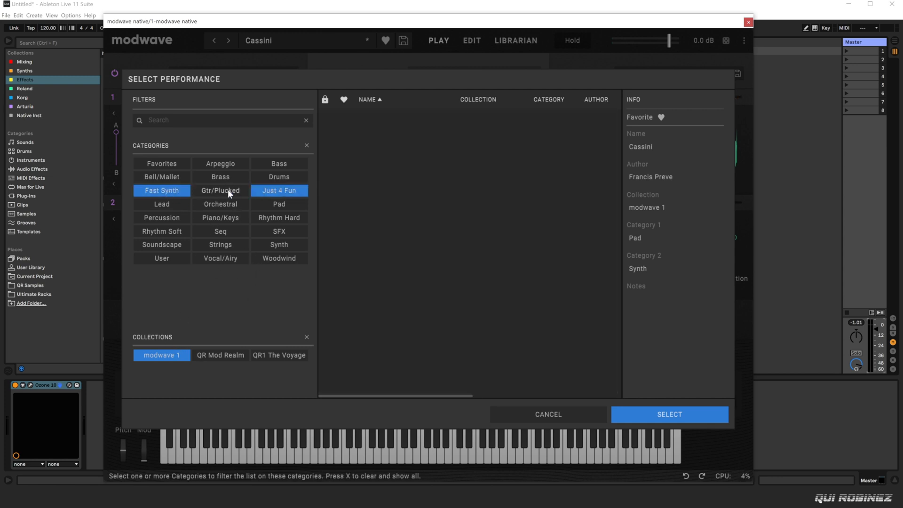
left_click(227, 190)
left_click(263, 191)
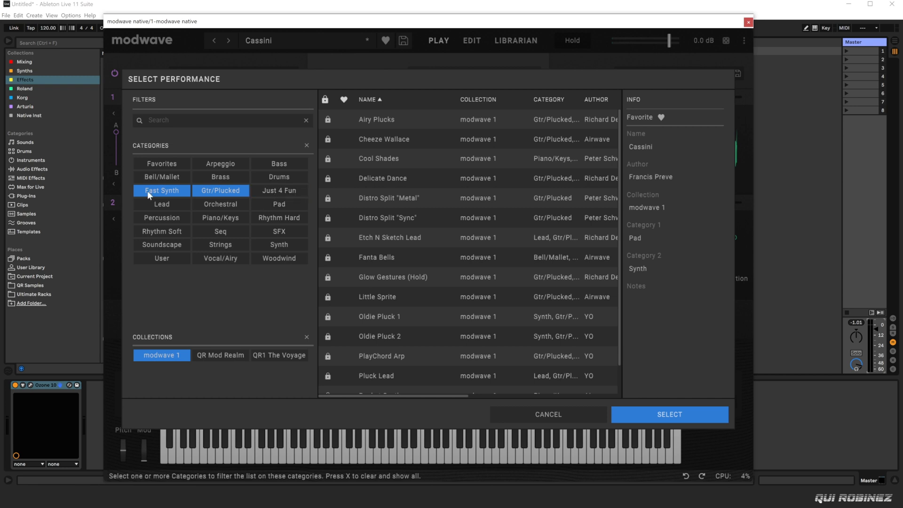
left_click(147, 190)
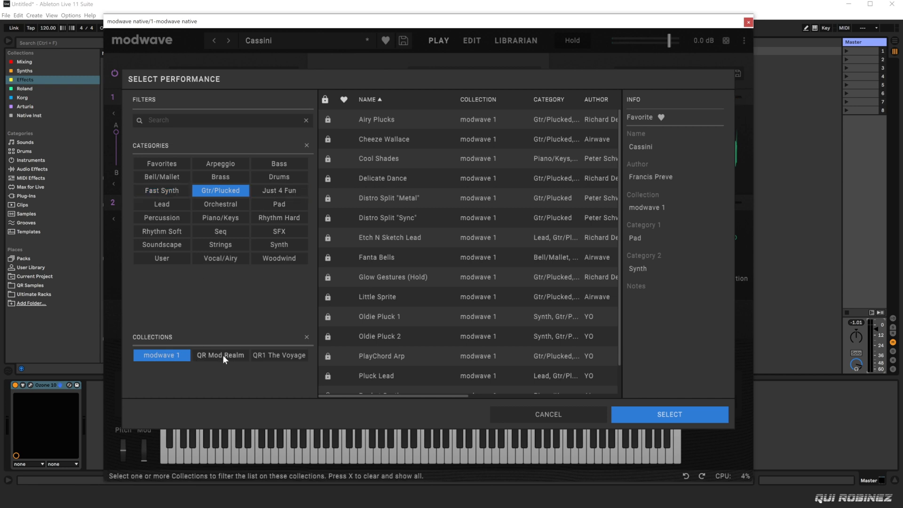
left_click(232, 192)
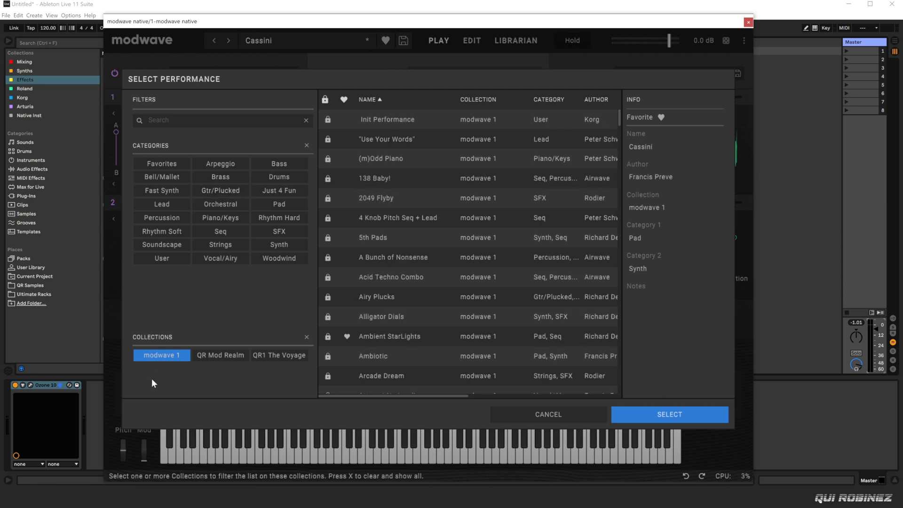
Step: Switch the collection filter from modwave 1 to QR1 The Voyage and QR Mod Realm, and look through the listed performances
left_click(176, 358)
left_click(277, 354)
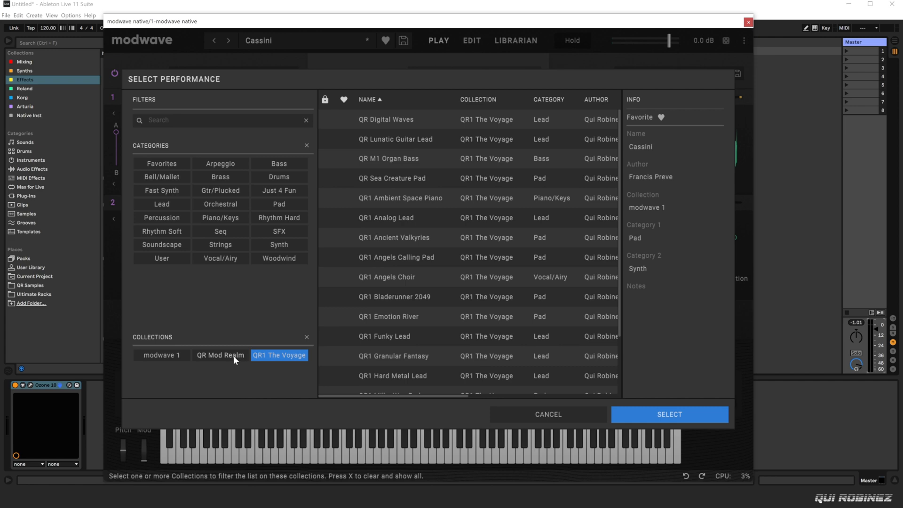
left_click(234, 356)
scroll(461, 235, "down", 10)
scroll(466, 220, "down", 15)
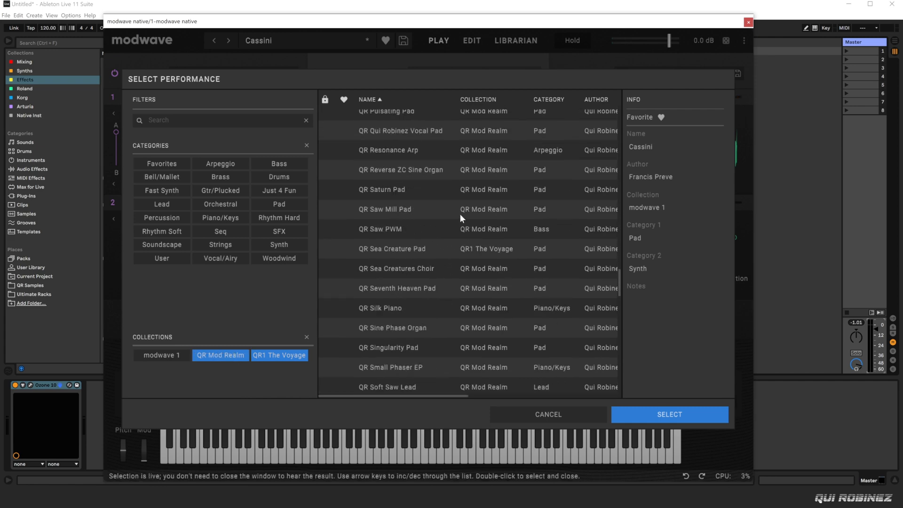
scroll(456, 219, "up", 10)
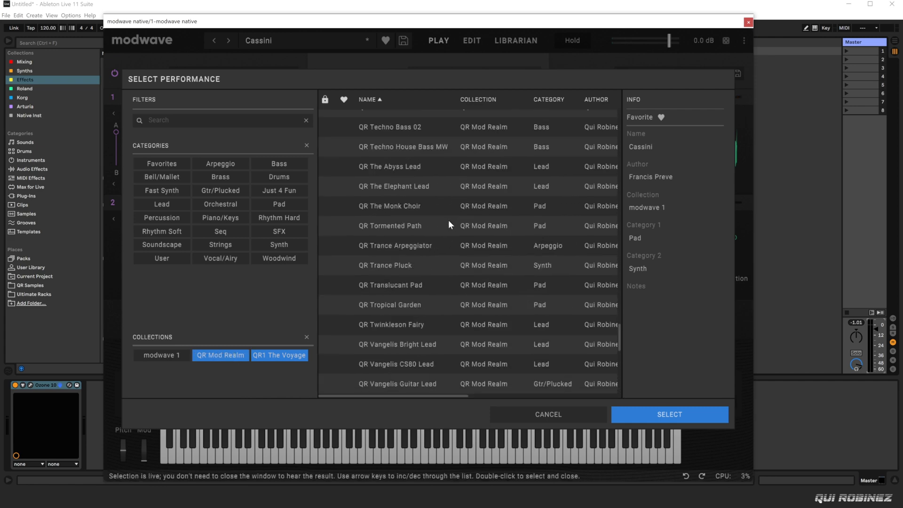
scroll(529, 245, "up", 20)
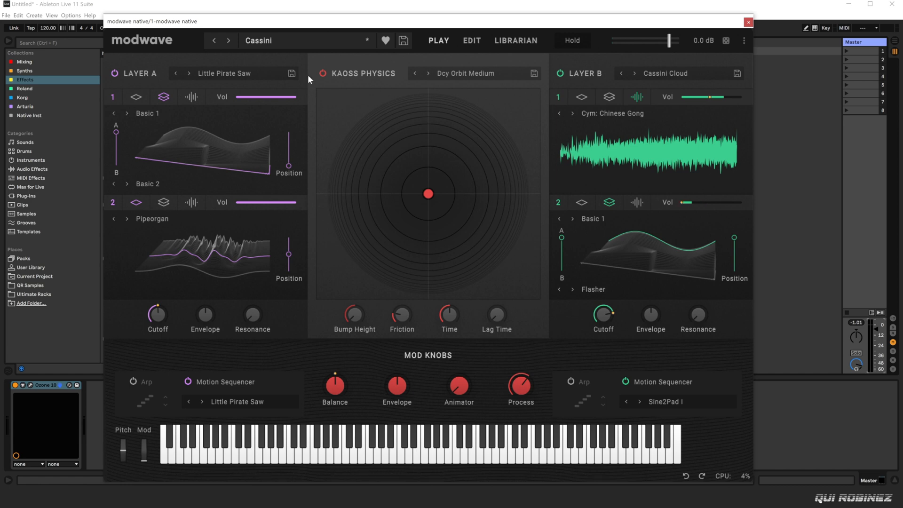
Step: Search the performances for "init" and load Init Performance
left_click(270, 41)
left_click(233, 120)
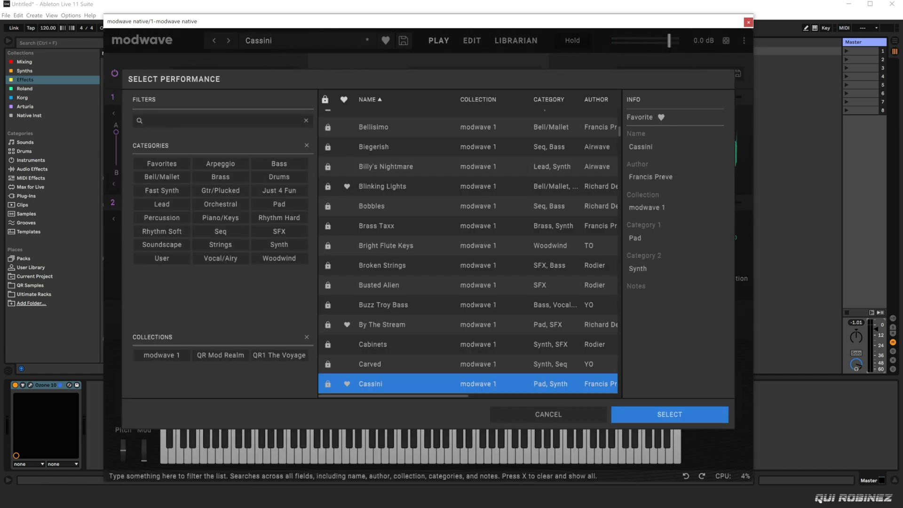
type("init")
double_click(394, 123)
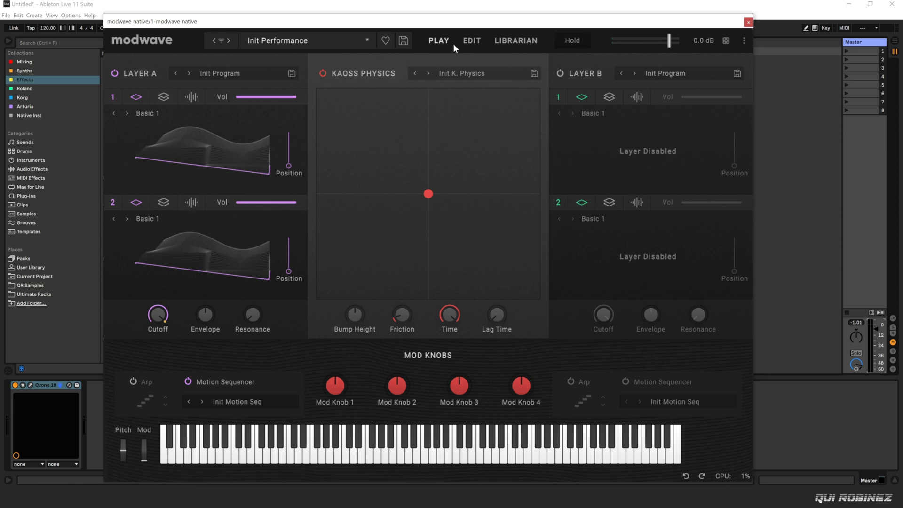
Step: Open Layer A's synthesis page for editing and lower oscillator 2's mixer level to zero
left_click(466, 40)
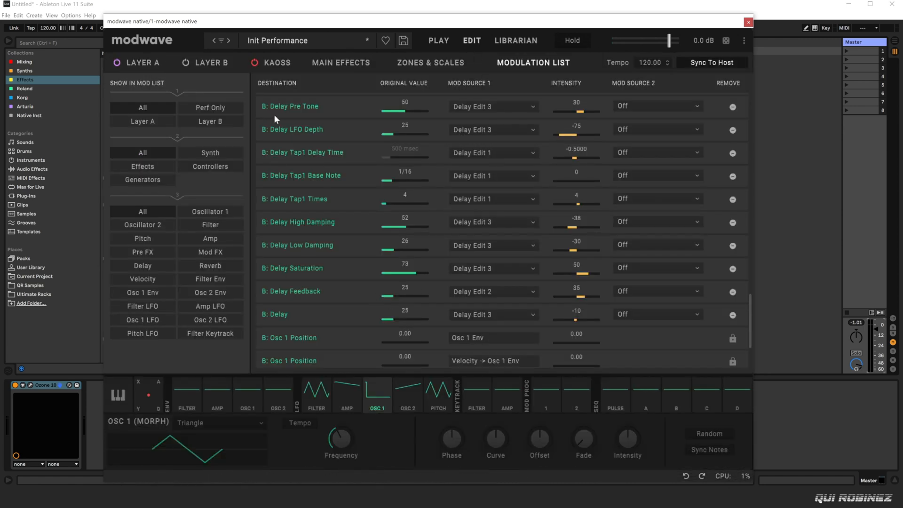
left_click(150, 66)
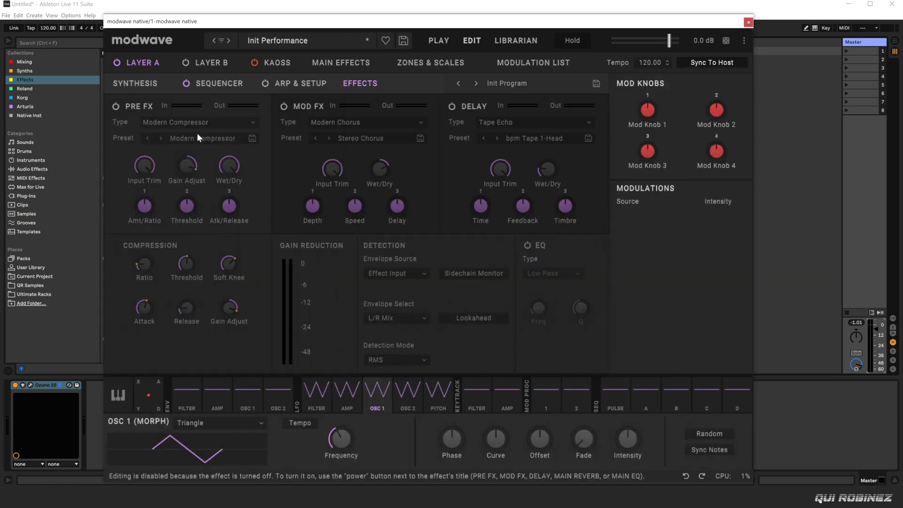
left_click(149, 84)
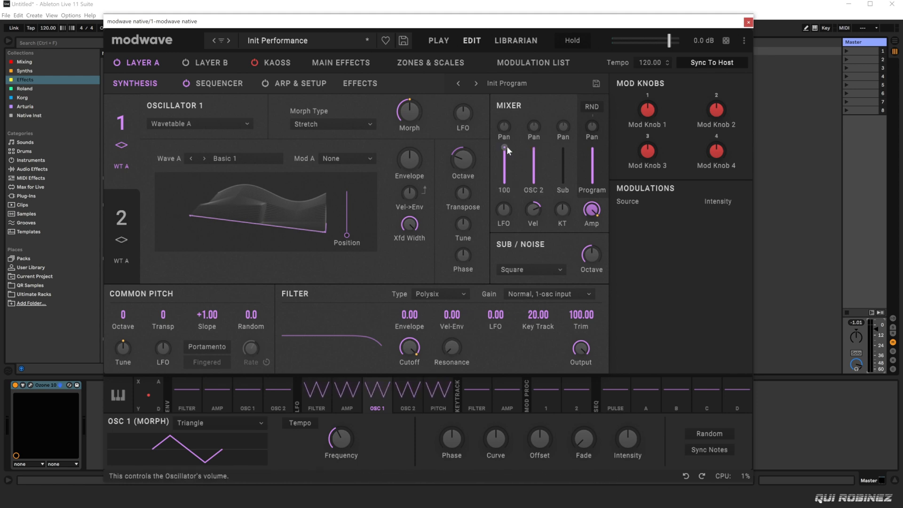
left_click_drag(535, 149, 533, 211)
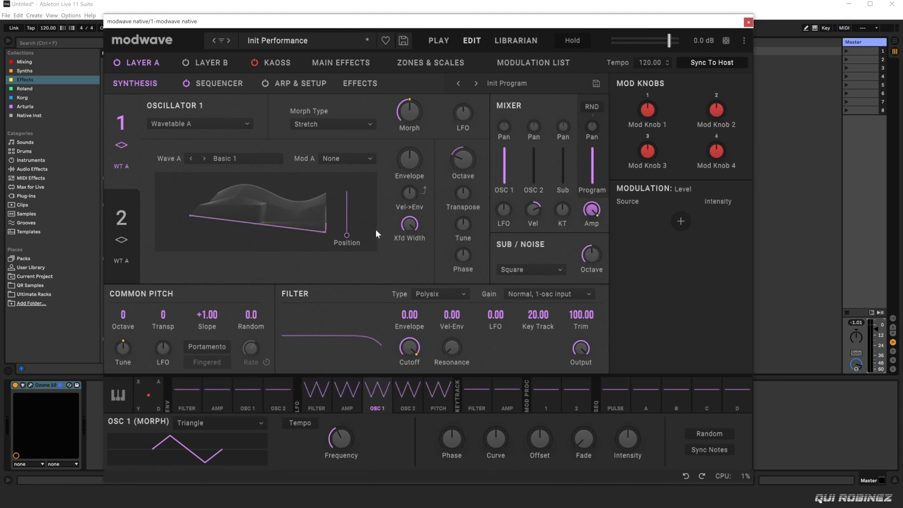
Step: Sweep oscillator 1's wavetable position, reduce its crossfade width to minimum and sweep the position again for comparison
mouse_move(352, 241)
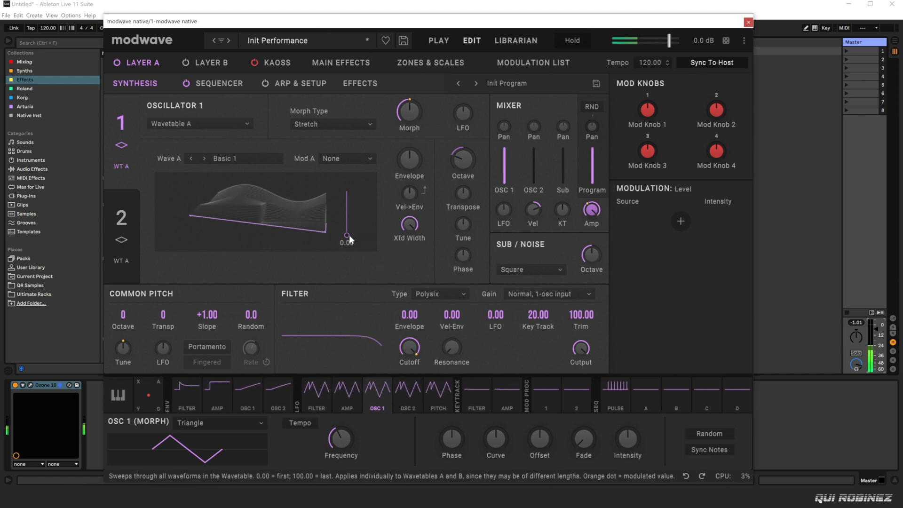
mouse_move(348, 235)
left_mouse_down()
mouse_move(347, 181)
mouse_move(348, 236)
mouse_move(354, 203)
mouse_move(353, 189)
mouse_move(346, 248)
left_mouse_up()
left_click(410, 226)
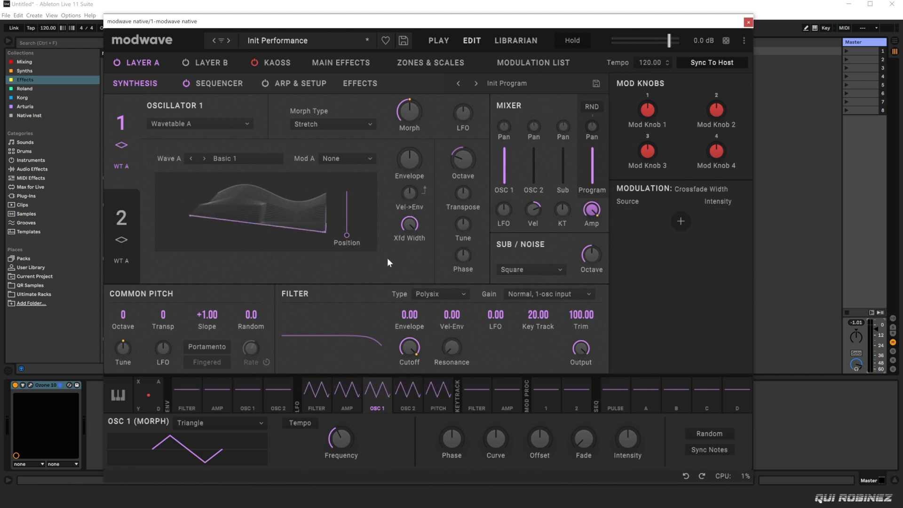
left_click_drag(411, 229, 504, 453)
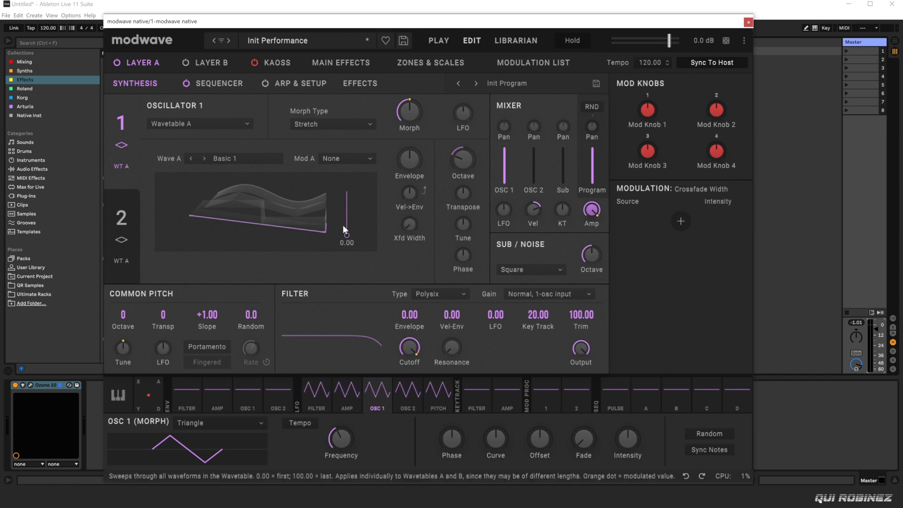
mouse_move(351, 235)
left_mouse_down()
mouse_move(358, 182)
mouse_move(364, 247)
left_mouse_up()
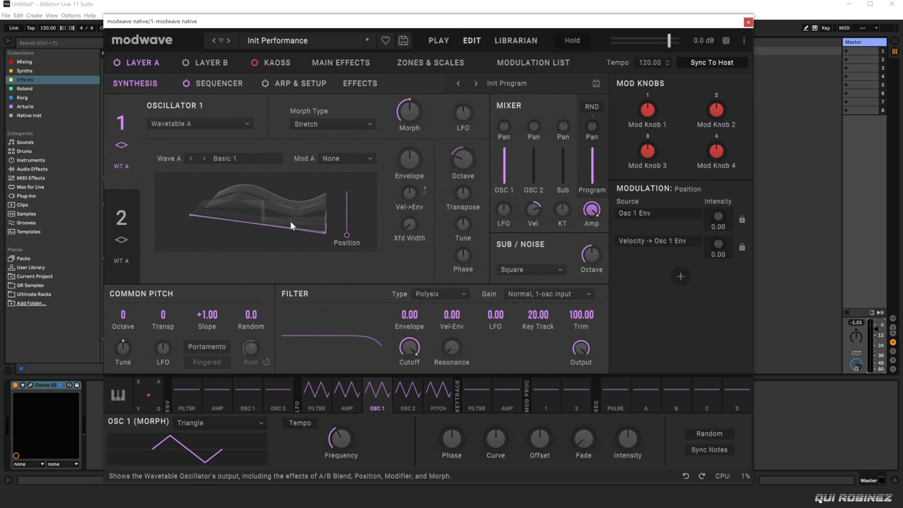
Step: Sweep oscillator 1's wavetable position without crossfading, restore the crossfade width to maximum and repeat the sweep
mouse_move(408, 239)
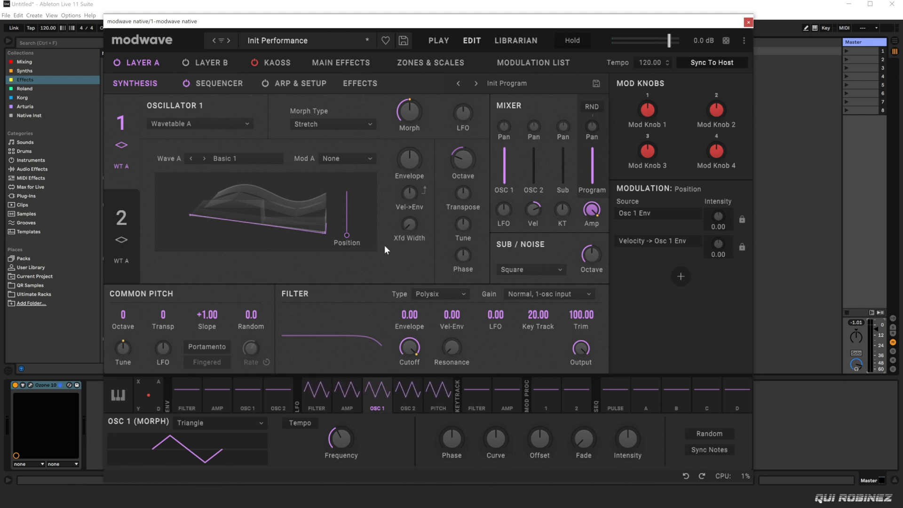
left_click_drag(346, 232, 346, 262)
left_click(408, 225)
mouse_move(347, 243)
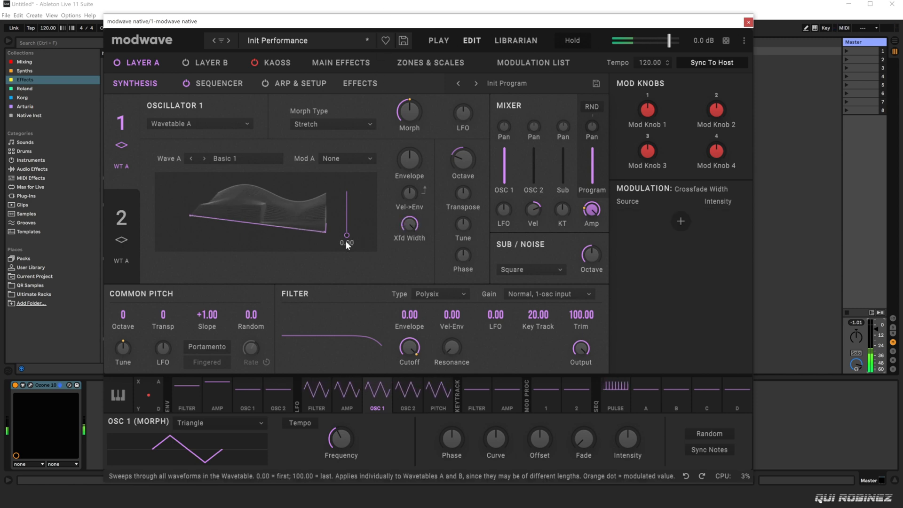
left_click_drag(347, 231, 356, 246)
Step: Raise oscillator 1's envelope amount on the wavetable position to maximum and try out the Osc 1 envelope's attack
mouse_move(406, 164)
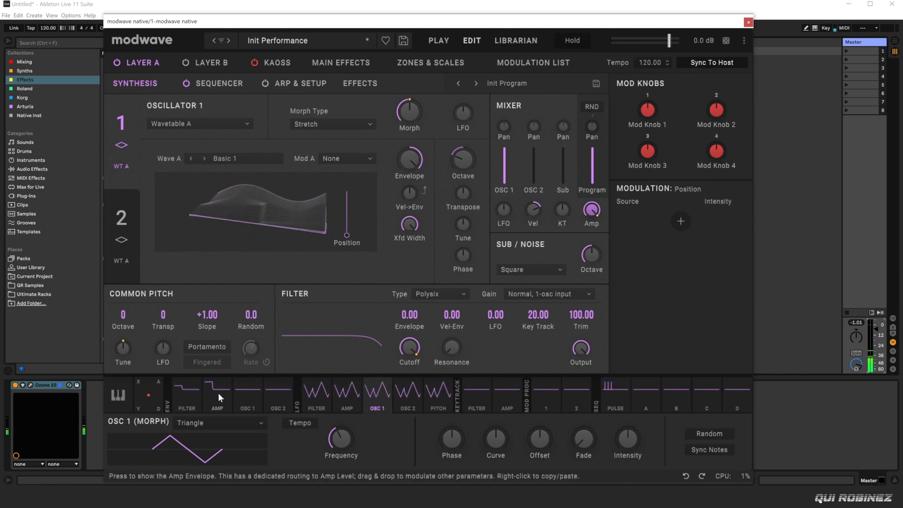
left_click(245, 394)
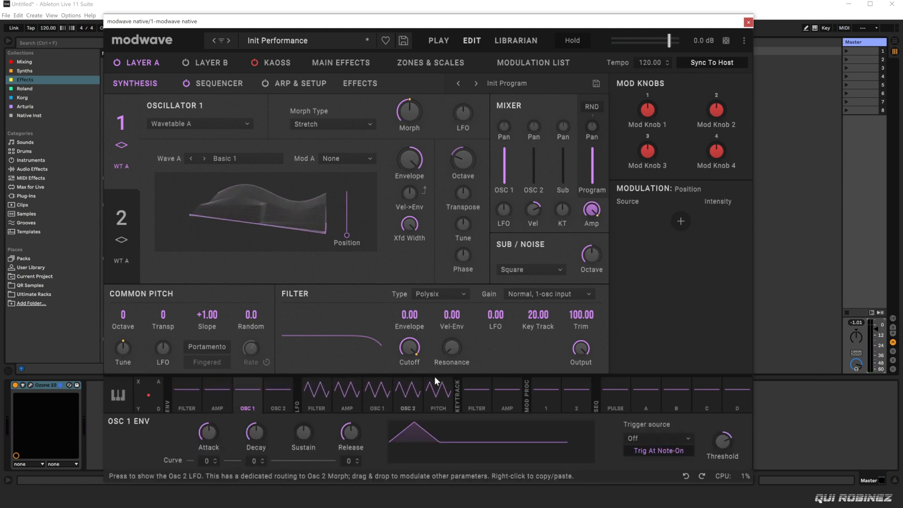
mouse_move(205, 436)
mouse_move(258, 432)
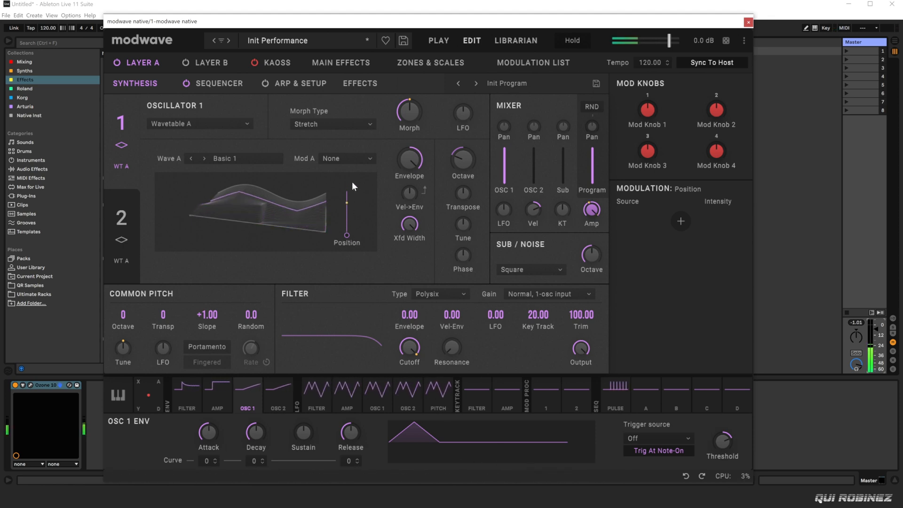
left_click_drag(201, 437, 201, 399)
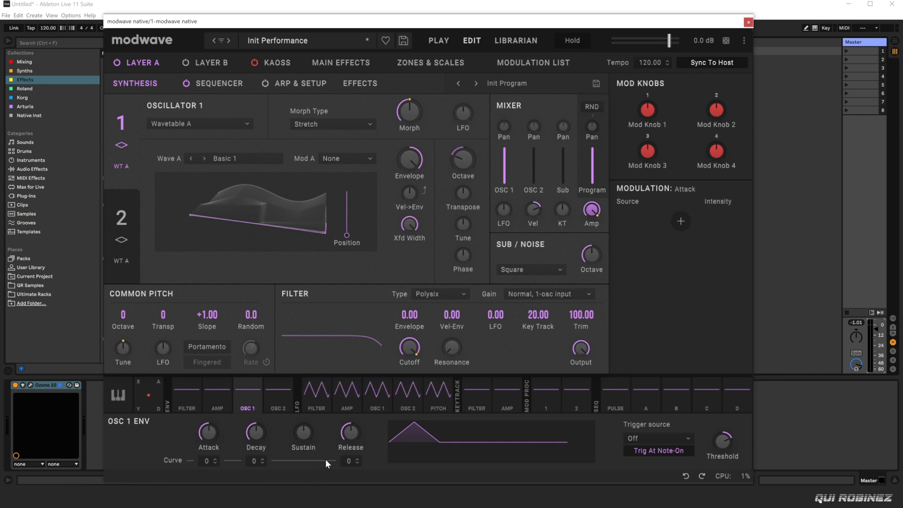
Step: Audition the AW 32 wavetable for oscillator 1's Wave A and load AW 30 instead
left_click(224, 157)
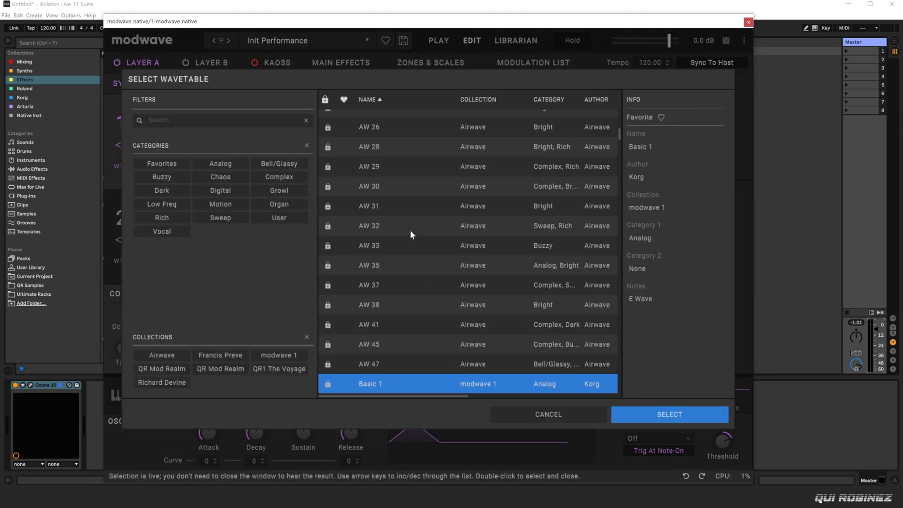
left_click(386, 229)
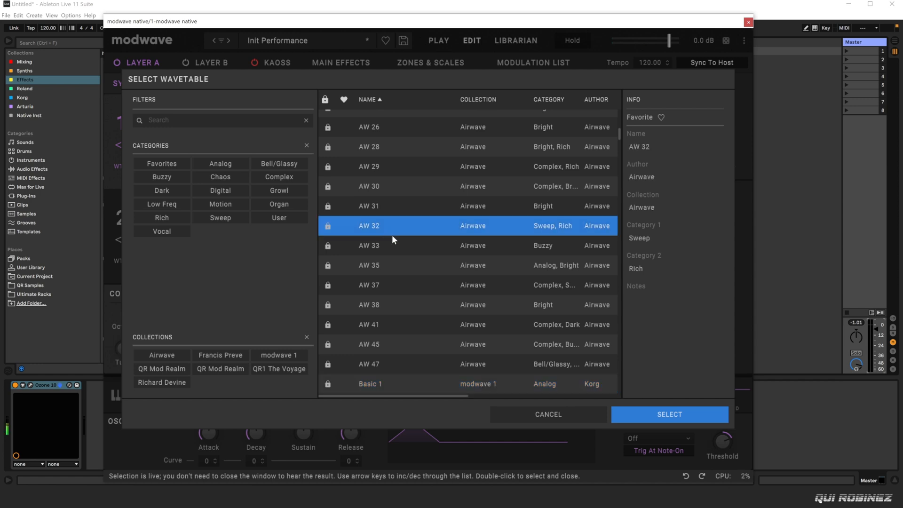
left_click(380, 186)
left_click(677, 411)
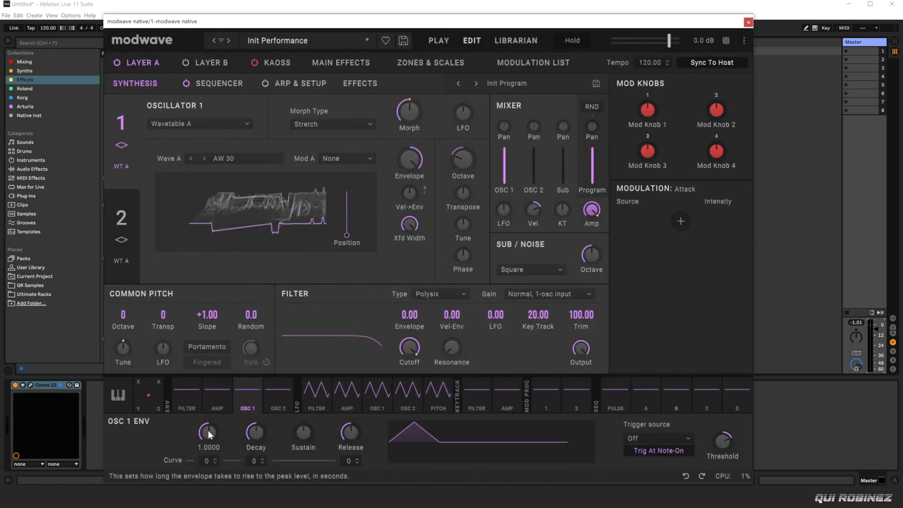
Step: Audition the AW 38, AW 45, Cloudfluff and Claviershift wavetables for oscillator 1's Wave A
mouse_move(207, 433)
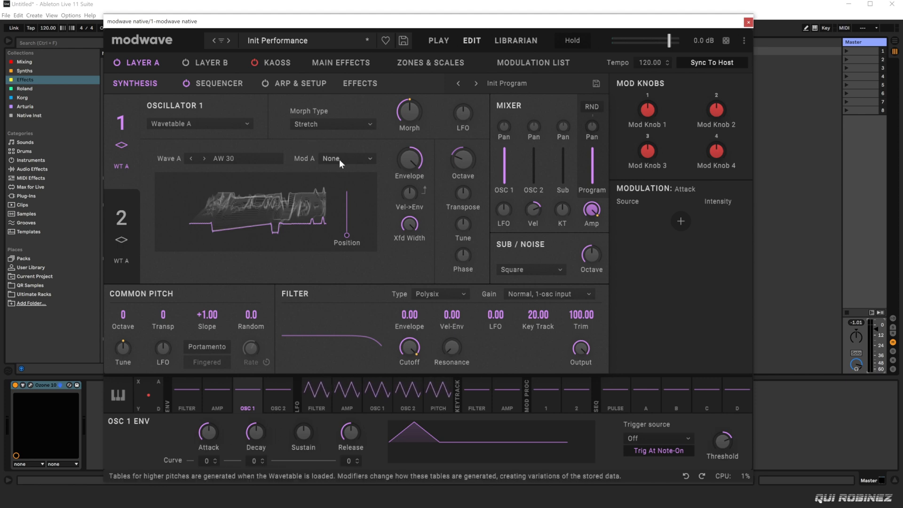
left_click(245, 158)
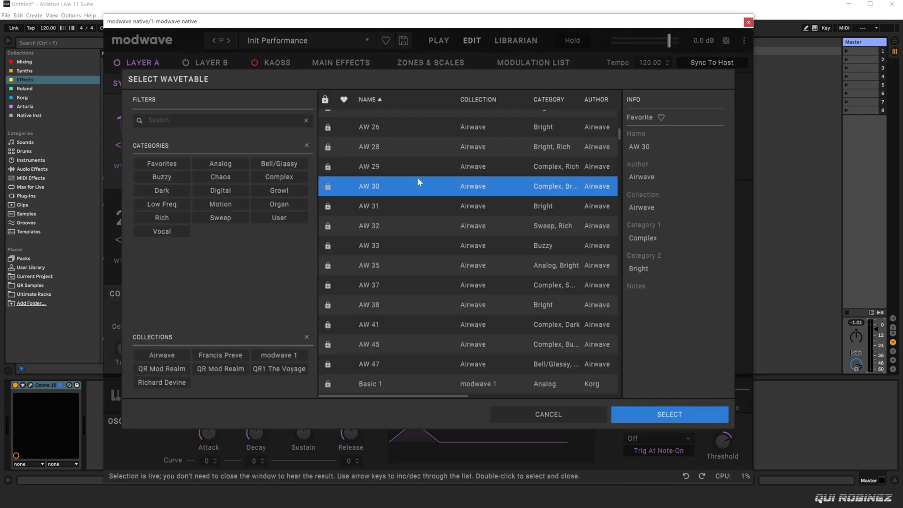
left_click(409, 304)
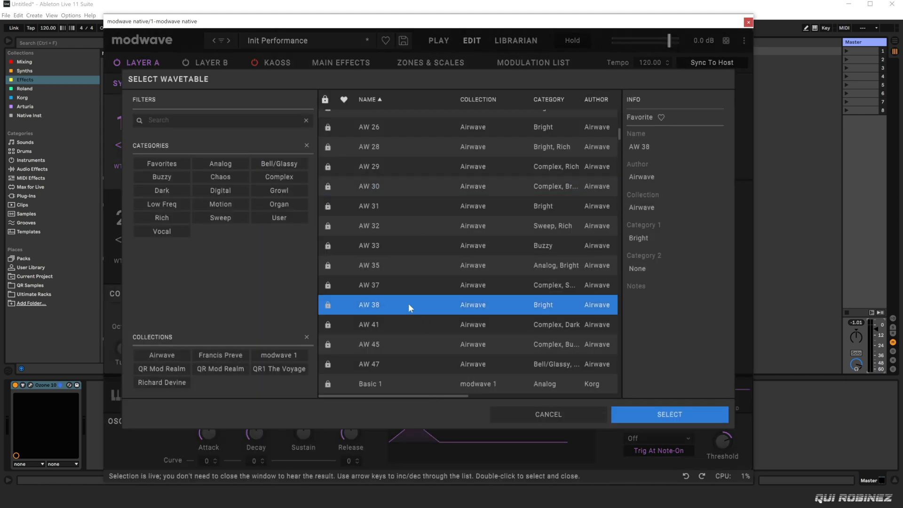
left_click(393, 345)
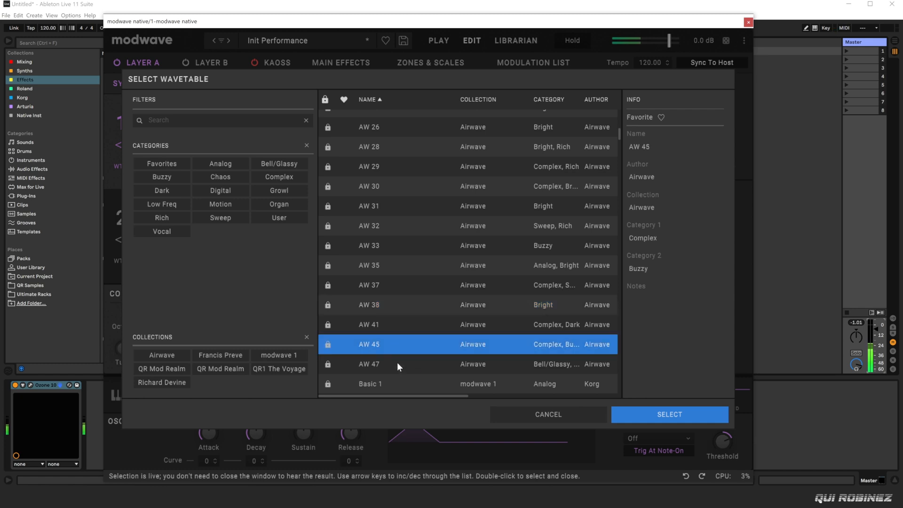
scroll(402, 358, "down", 5)
left_click(400, 258)
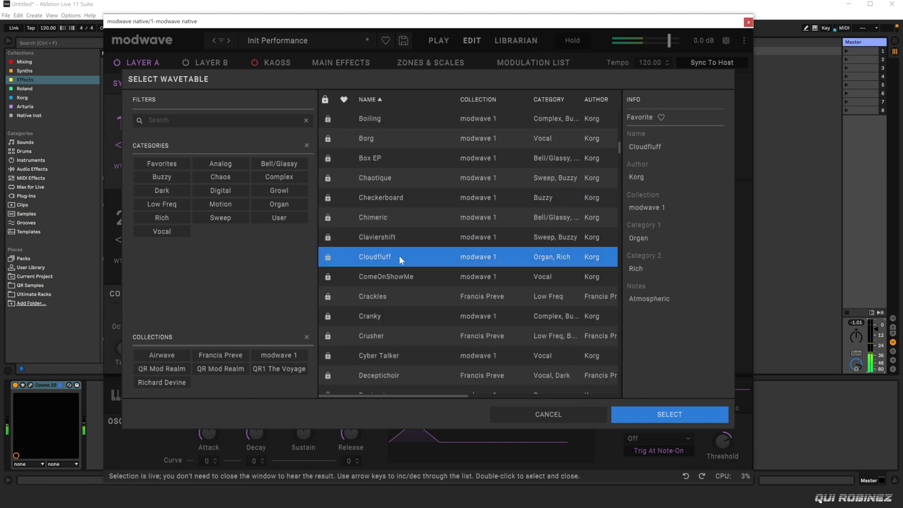
left_click(383, 238)
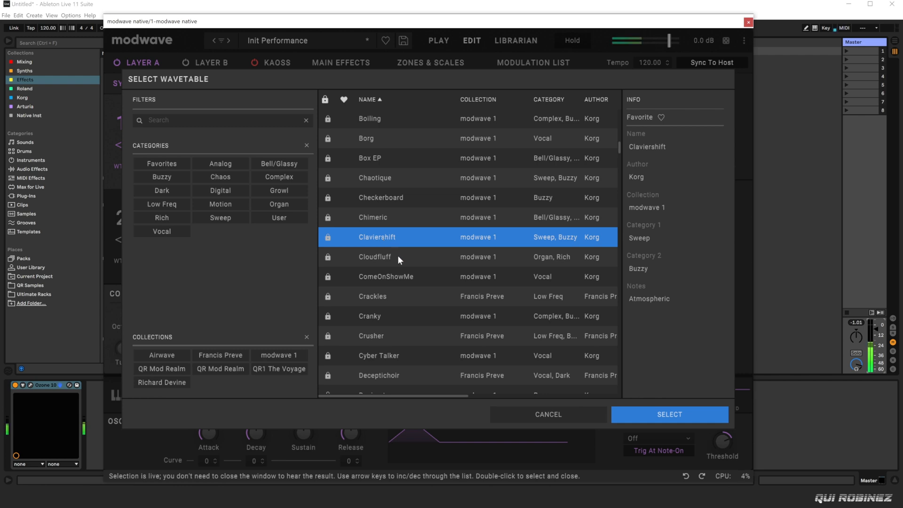
Step: Audition the Cranky, Deceptichoir and Cyber Talker wavetables and load Crusher as oscillator 1's Wave A
left_click(396, 316)
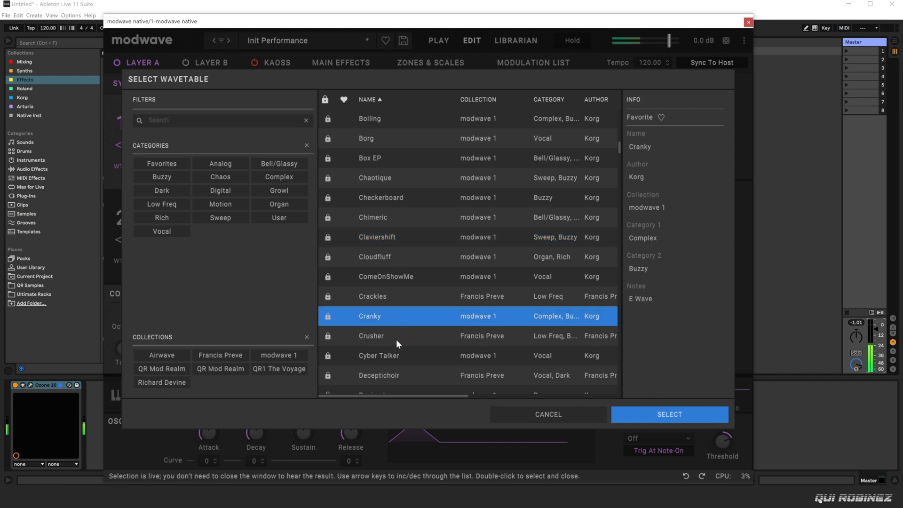
left_click(390, 339)
left_click(396, 379)
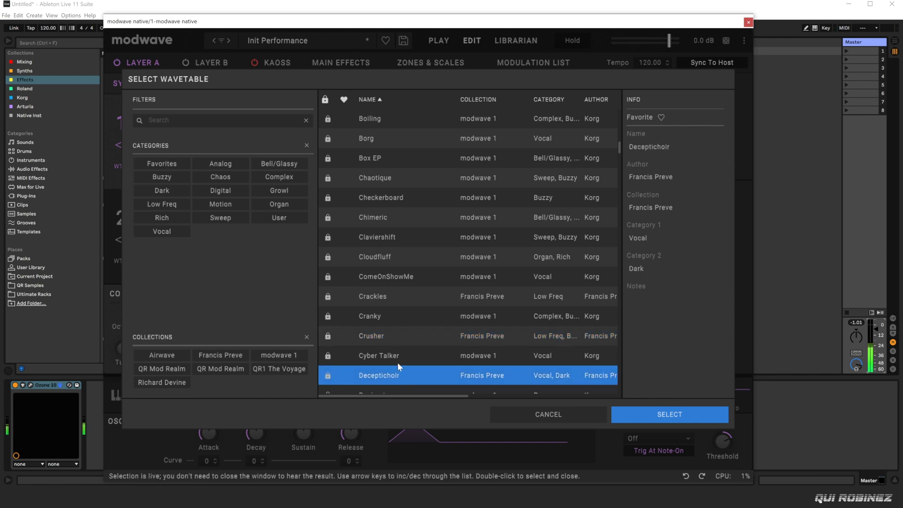
left_click(399, 363)
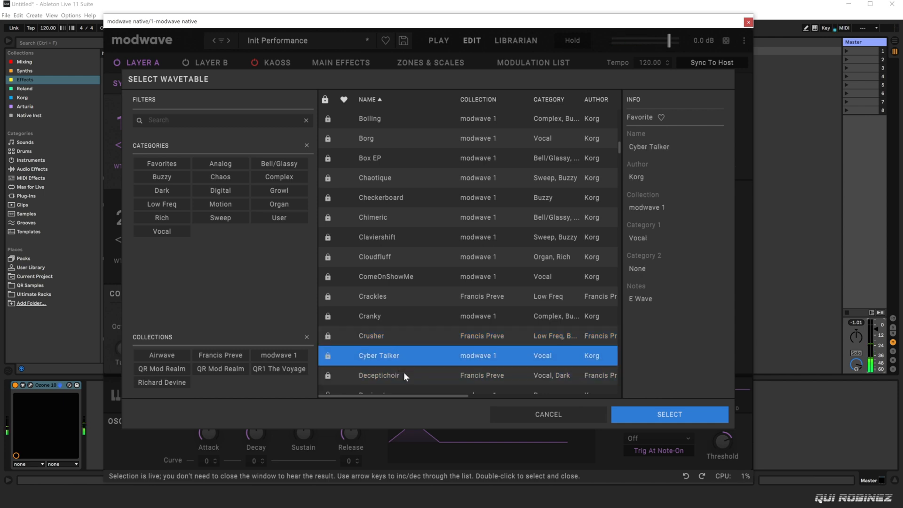
left_click(380, 335)
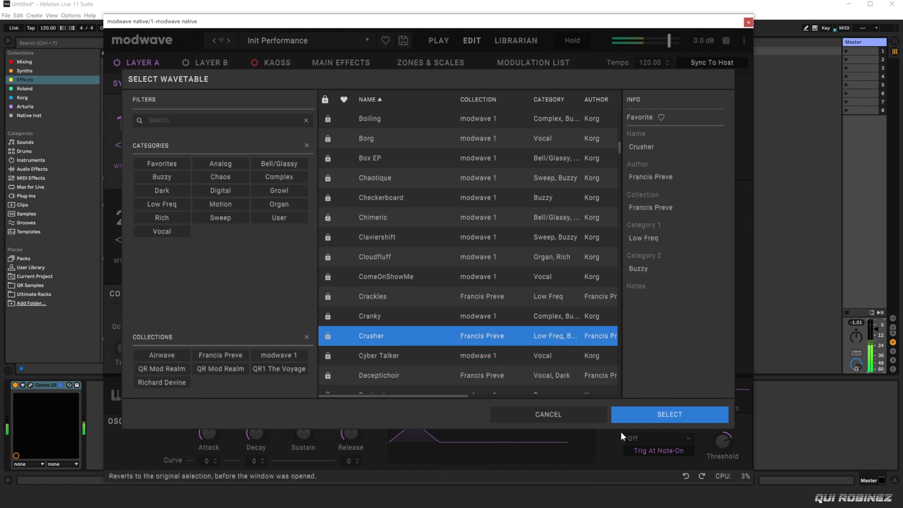
left_click(670, 416)
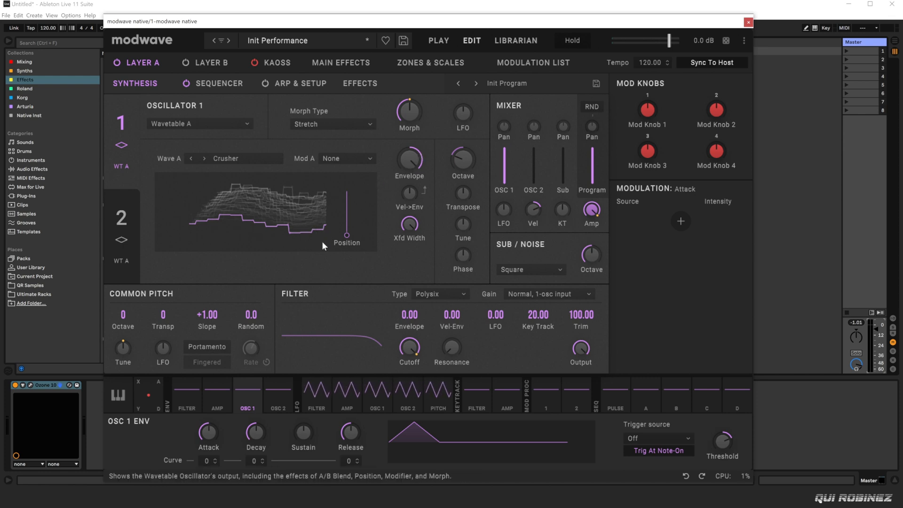
Step: Lengthen the attack and decay of the Osc 1 envelope to slow the movement through the wavetable
mouse_move(198, 441)
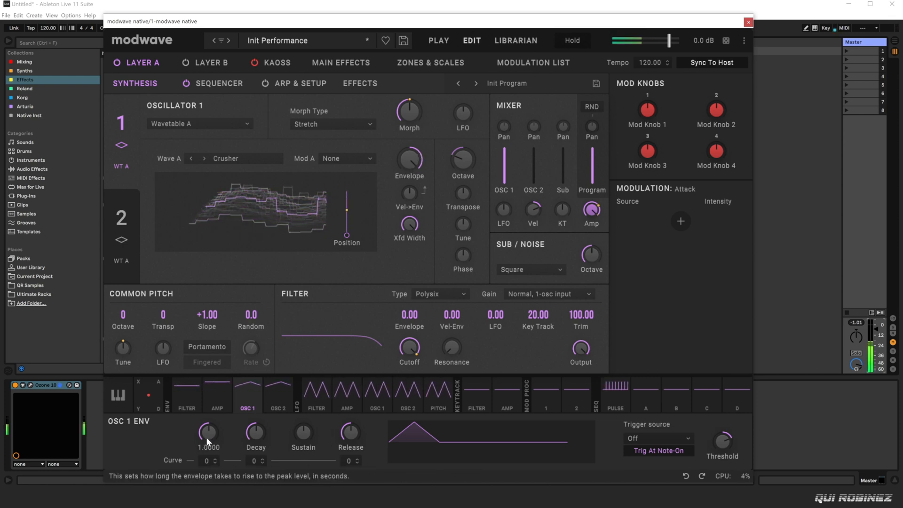
mouse_move(244, 433)
left_click_drag(204, 437, 180, 404)
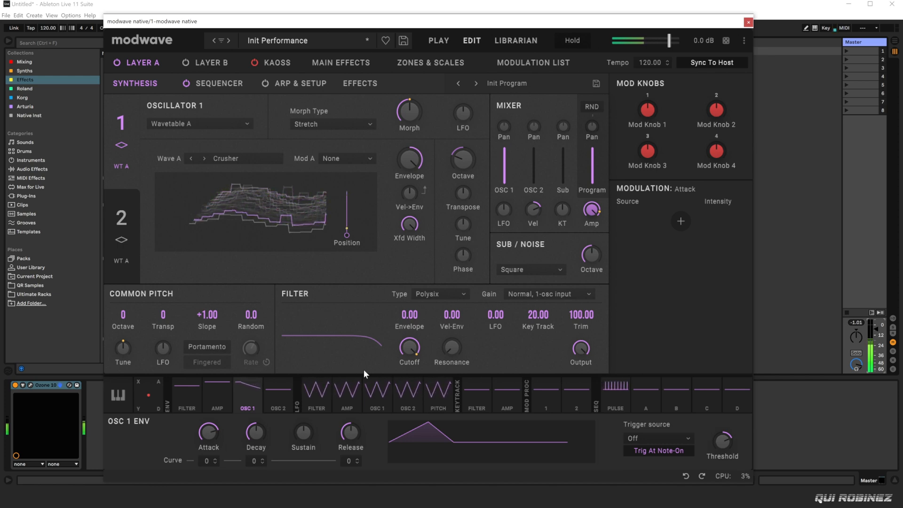
left_click_drag(259, 429, 242, 398)
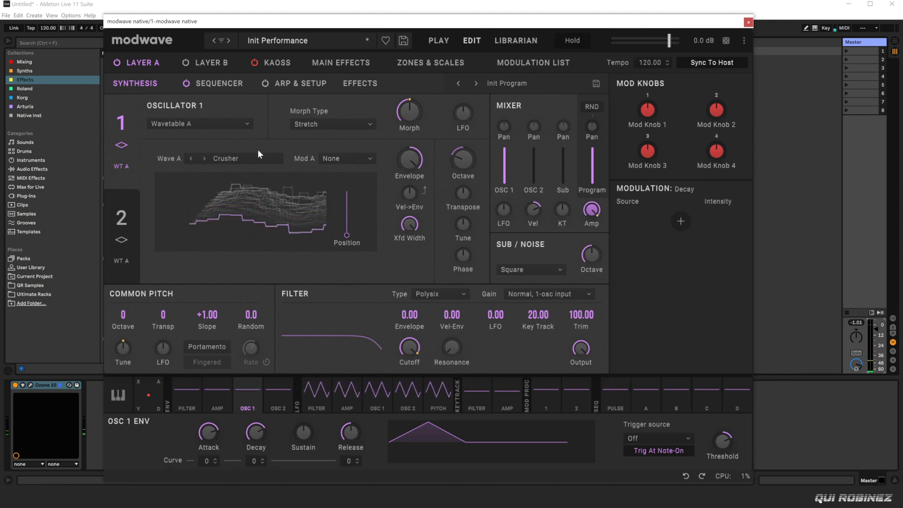
Step: Filter the Wave A wavetable browser to both QR Mod Realm collections and QR1 The Voyage, and look through the list
left_click(246, 158)
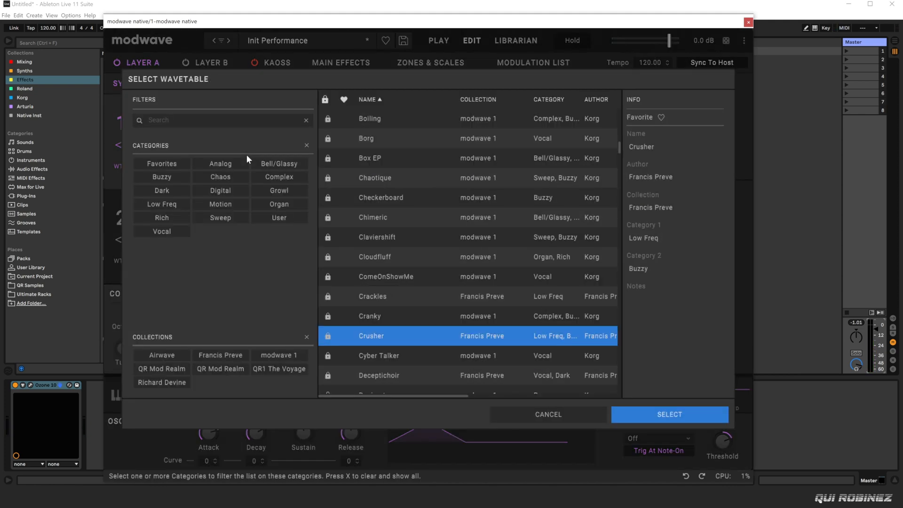
left_click(209, 369)
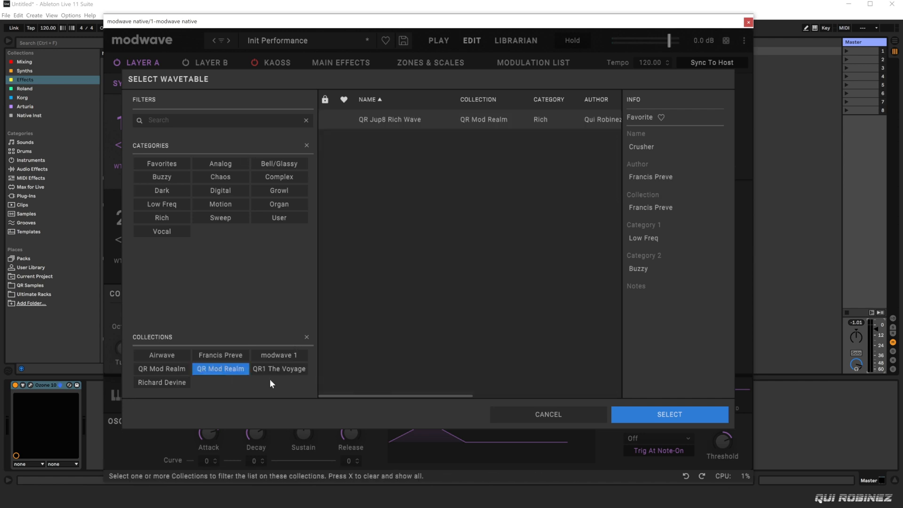
left_click(276, 370)
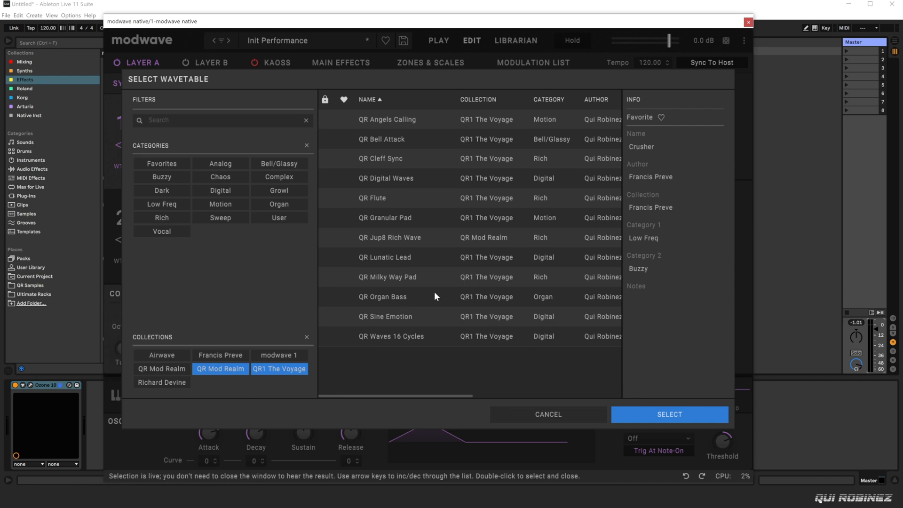
left_click(306, 121)
left_click(167, 369)
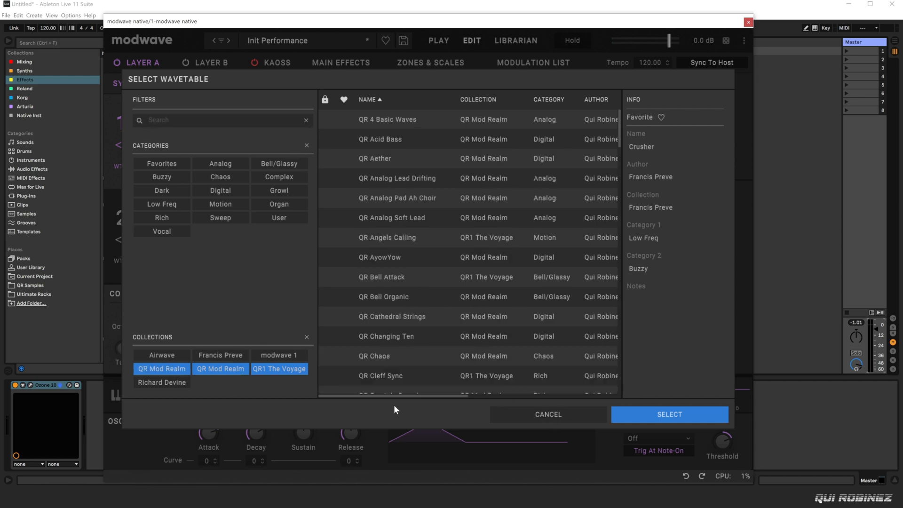
scroll(497, 177, "down", 8)
scroll(496, 178, "down", 12)
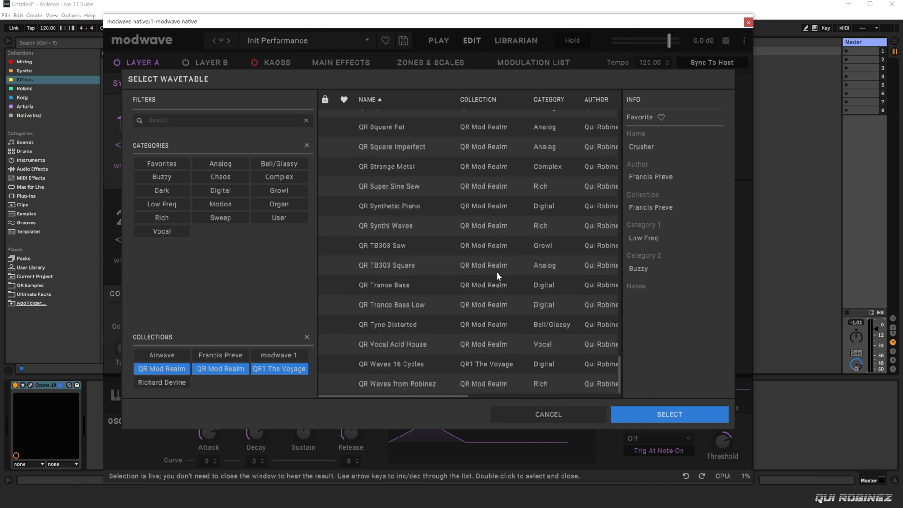
scroll(497, 272, "up", 15)
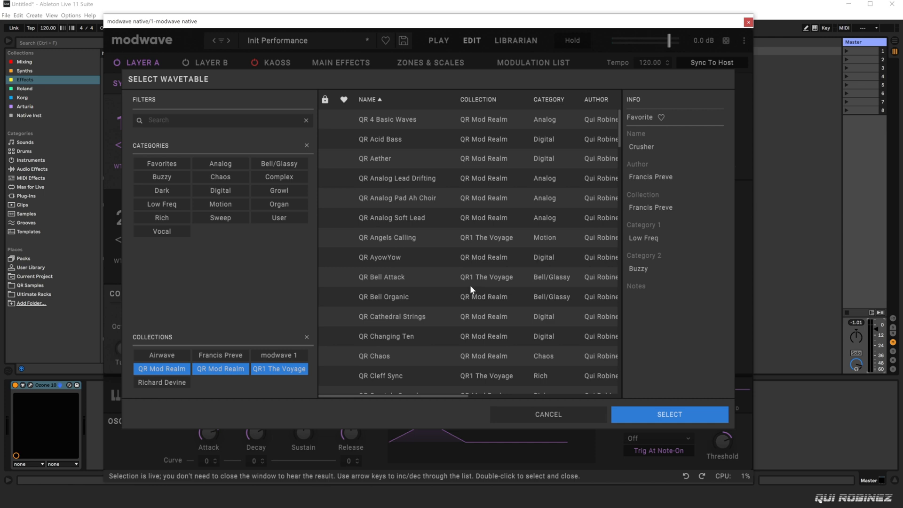
scroll(470, 285, "down", 3)
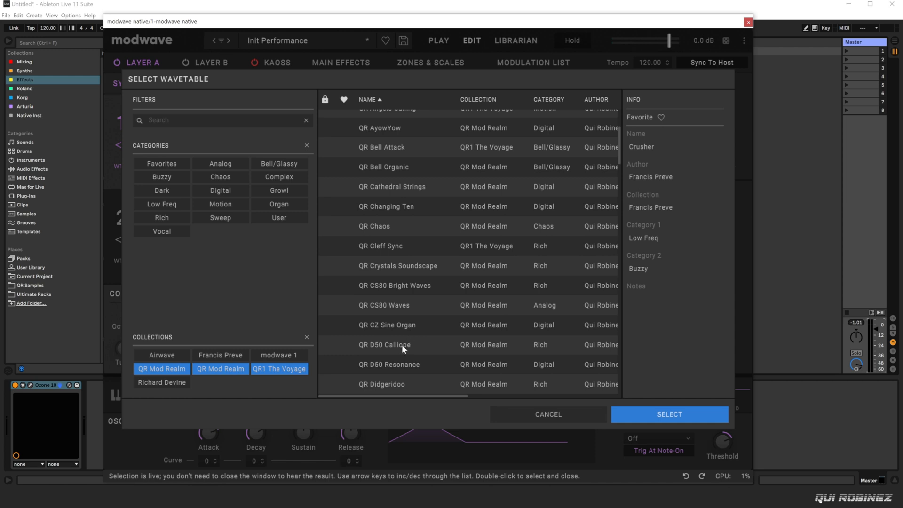
Step: Load QR Cathedral Strings as oscillator 1's Wave A and reset the Osc 1 envelope's attack and decay to default
left_click(401, 188)
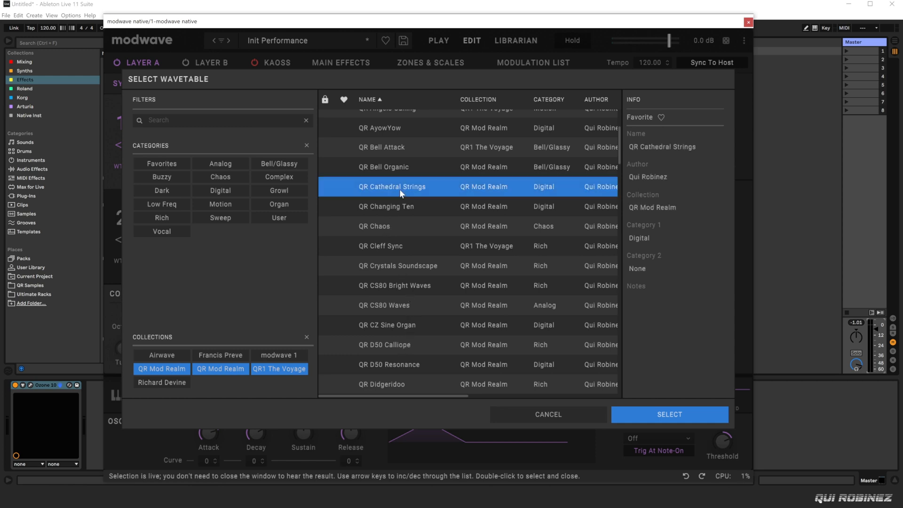
left_click(677, 416)
double_click(211, 434)
double_click(257, 439)
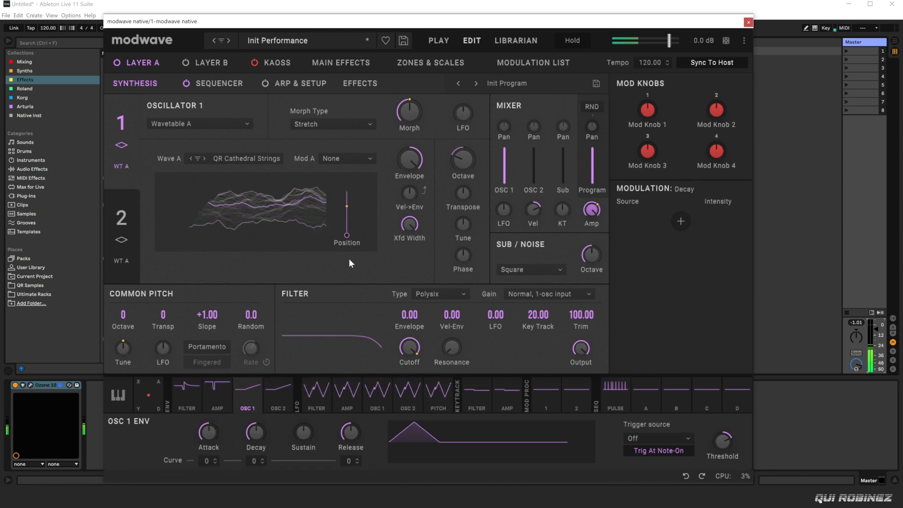
Step: Audition other wavetables such as QR Chaos, QR CS80 Waves, QR D50 Calliope and QR Fairlight Choir for Wave A, but keep QR Cathedral Strings
left_click(249, 160)
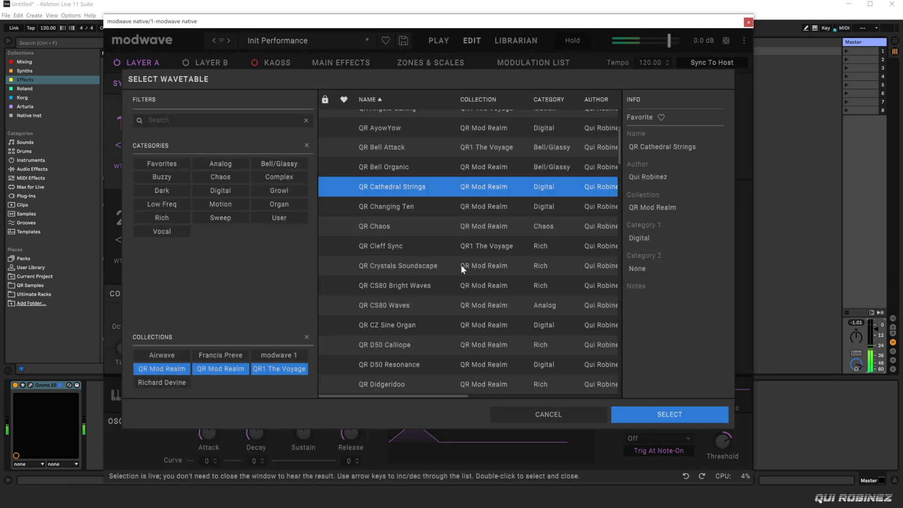
left_click(390, 227)
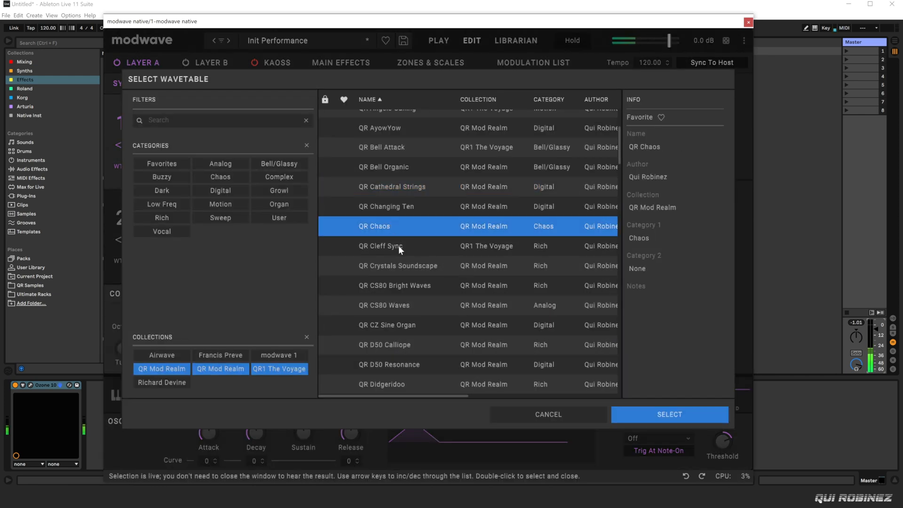
left_click(398, 246)
left_click(415, 287)
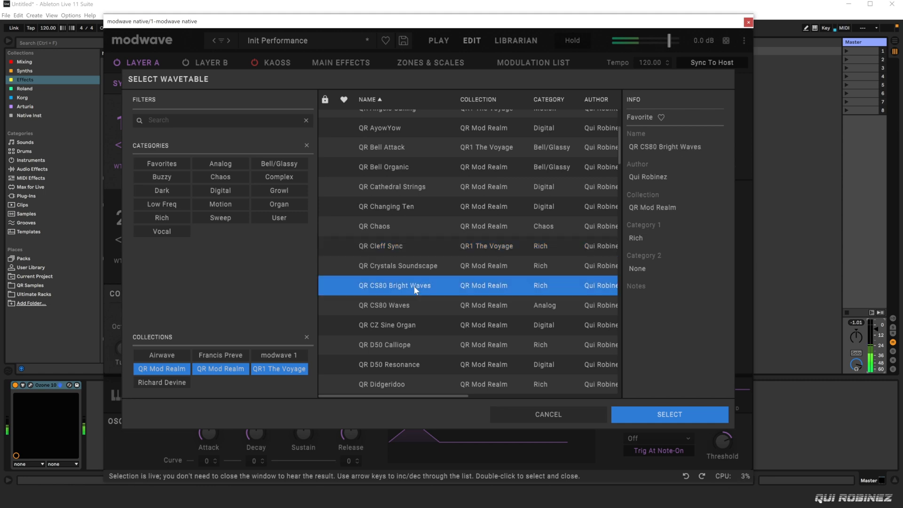
left_click(403, 307)
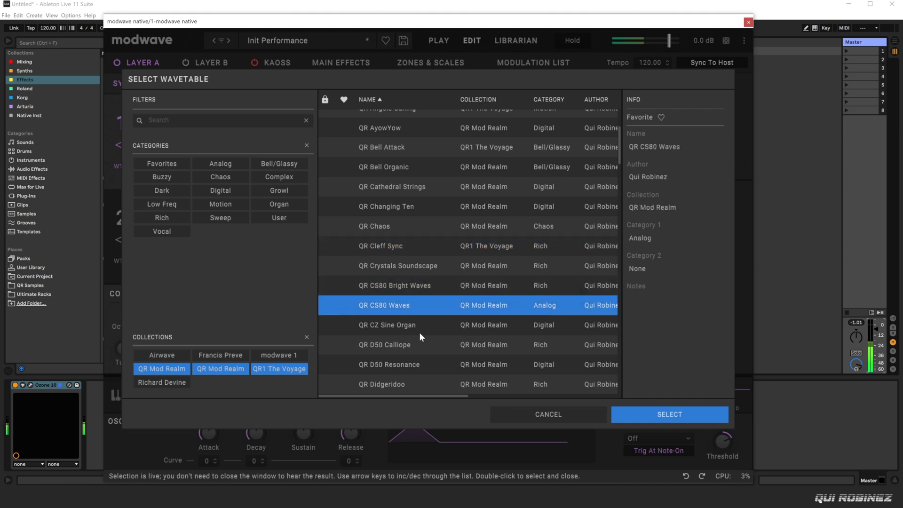
left_click(405, 326)
left_click(402, 346)
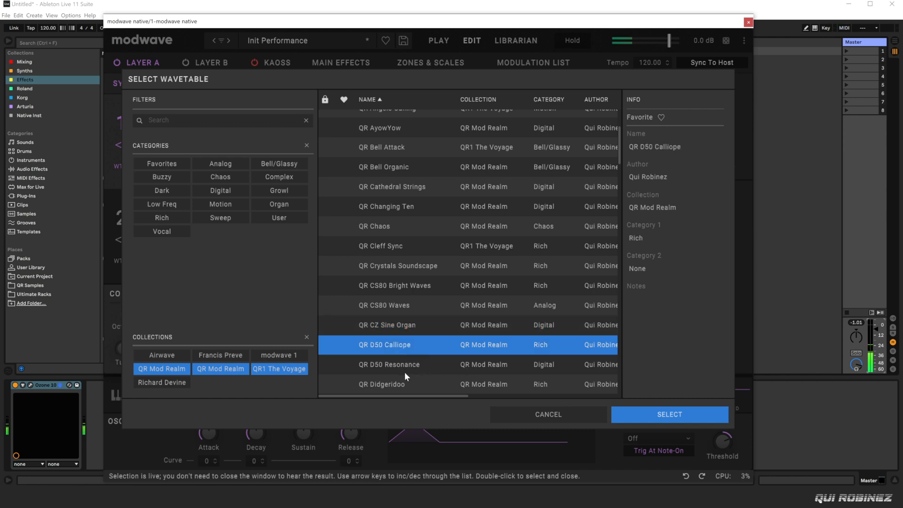
scroll(405, 376, "down", 3)
left_click(380, 289)
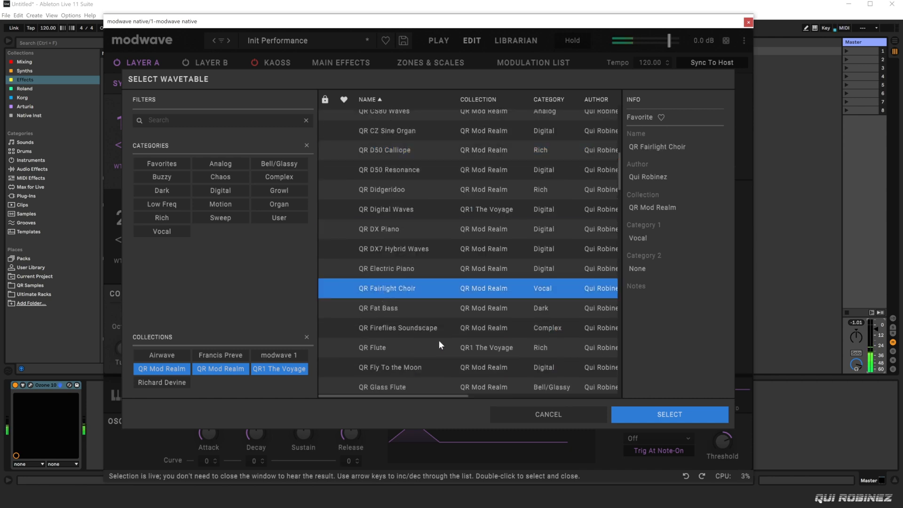
left_click(592, 412)
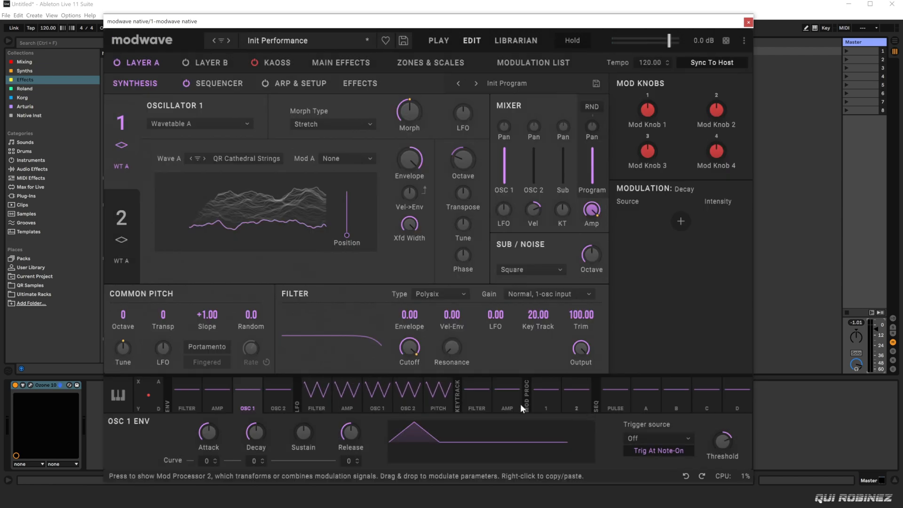
Step: Clear the performance search, filter to the QR Mod Realm and QR1 The Voyage collections, and load QR CMI Fairlight Choir
left_click(270, 42)
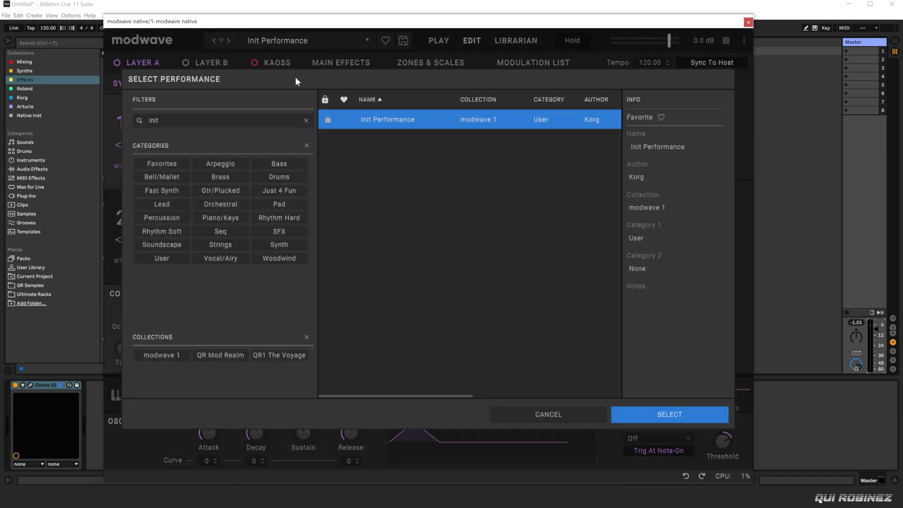
left_click(305, 119)
left_click(234, 356)
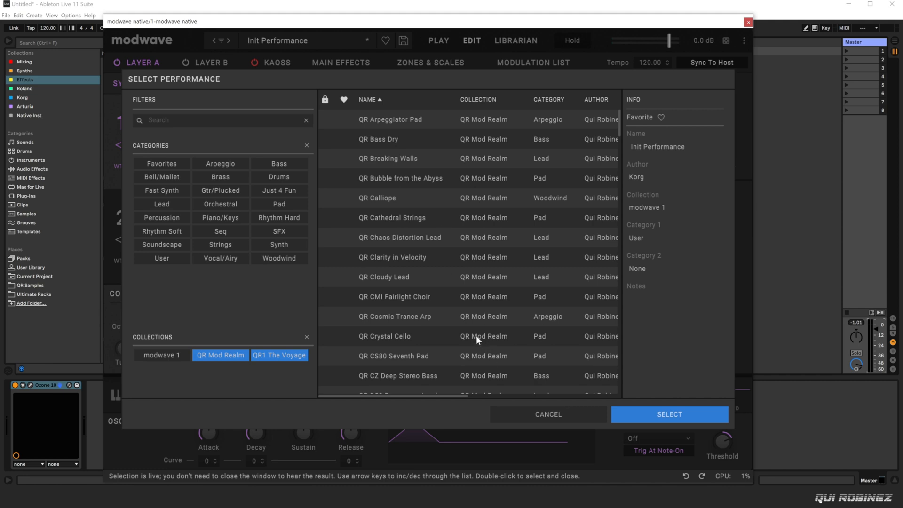
left_click(419, 297)
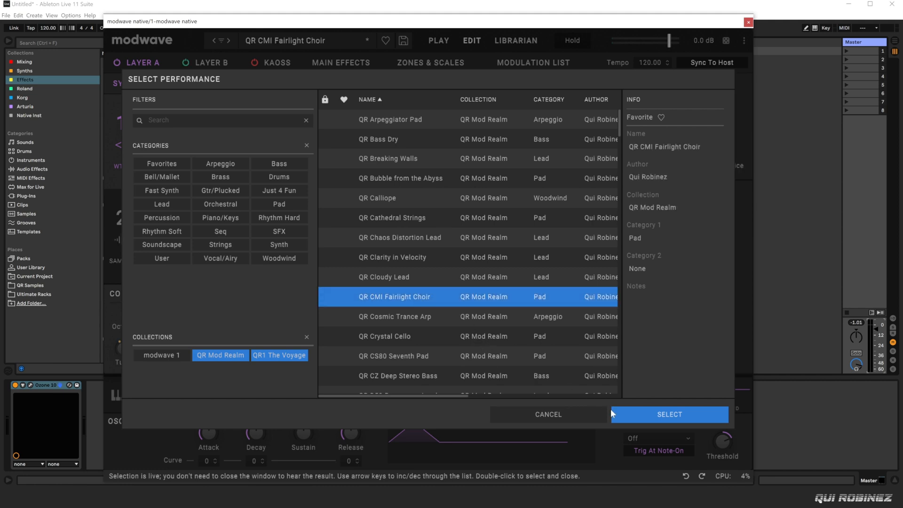
left_click(693, 415)
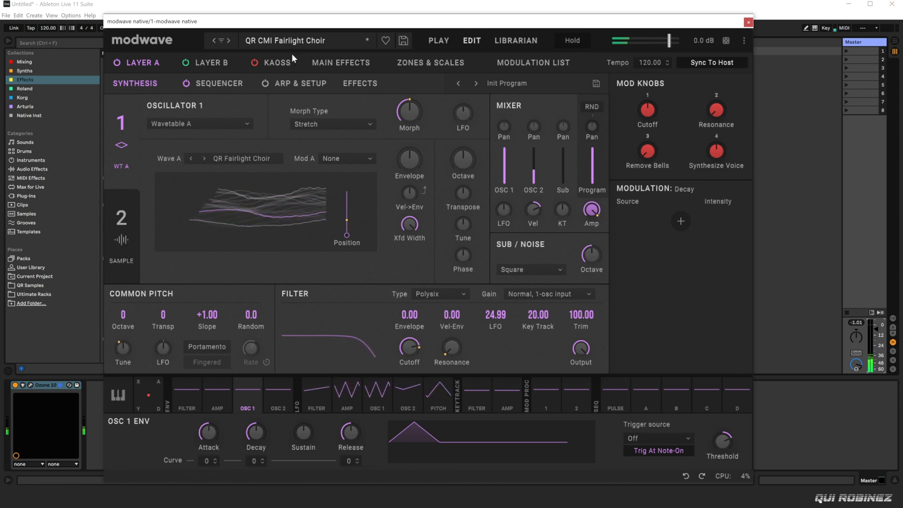
Step: Load the QR Hardfloor Memories performance and view Layer A's motion sequencer lanes before returning to its synthesis settings
left_click(282, 40)
scroll(456, 325, "down", 7)
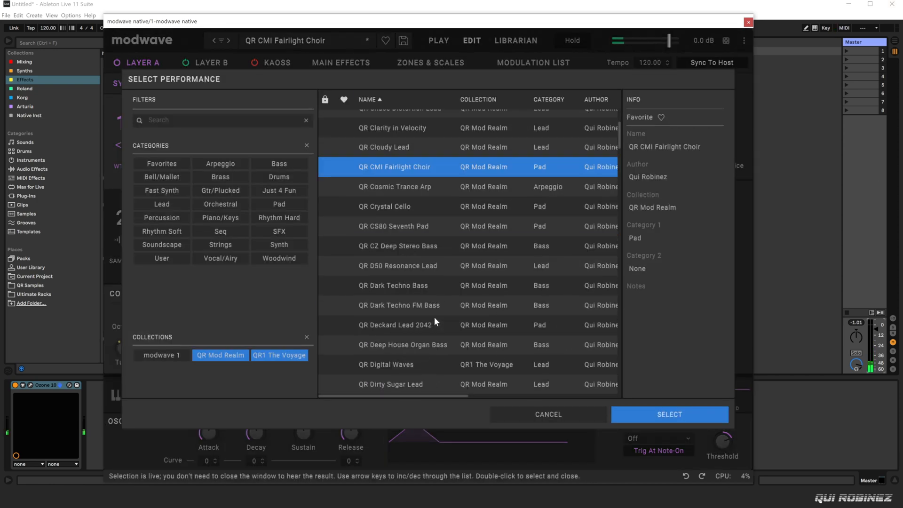
scroll(424, 318, "down", 8)
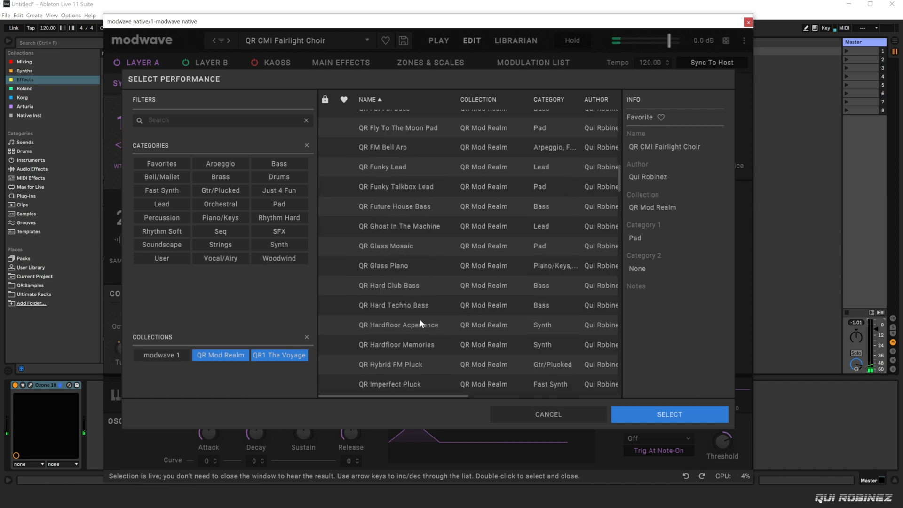
scroll(415, 322, "up", 2)
scroll(413, 324, "up", 3)
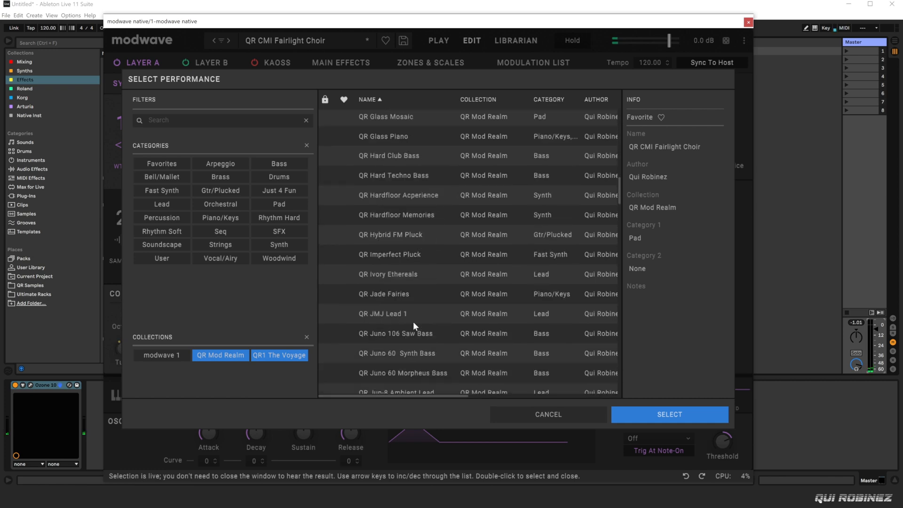
double_click(419, 215)
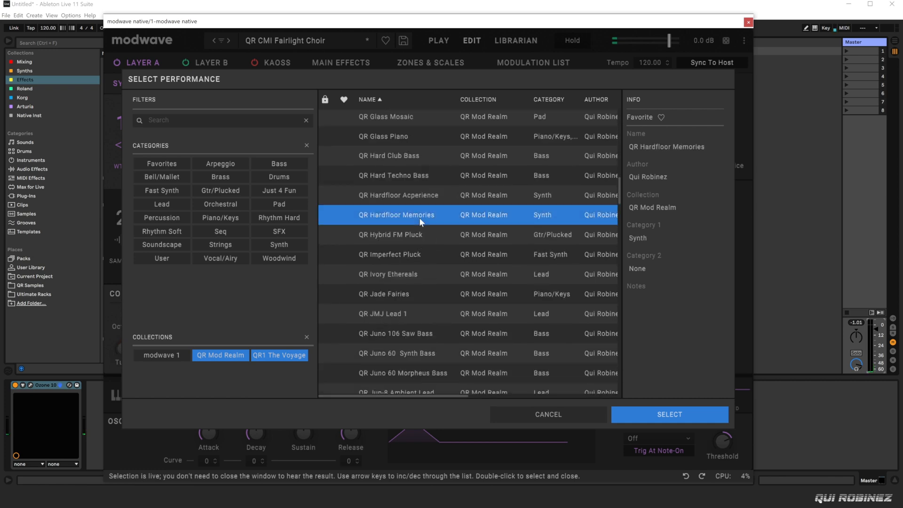
left_click(233, 84)
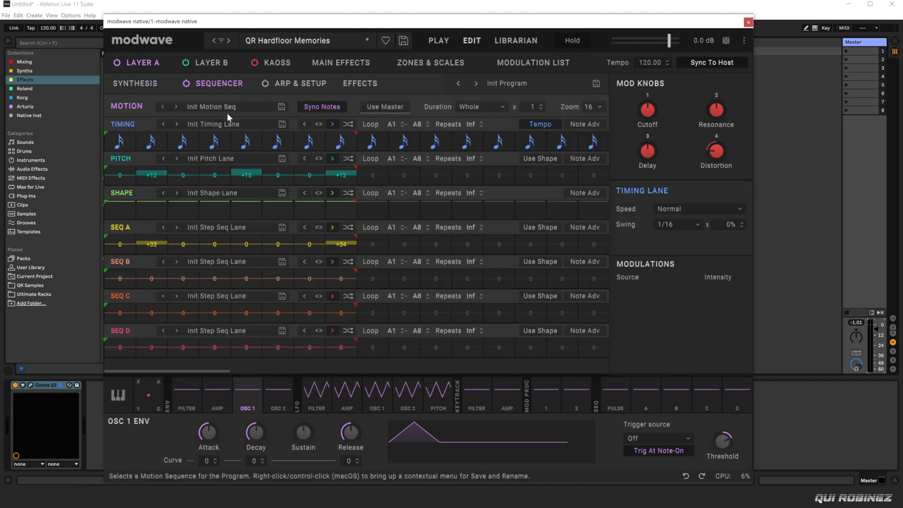
left_click(140, 83)
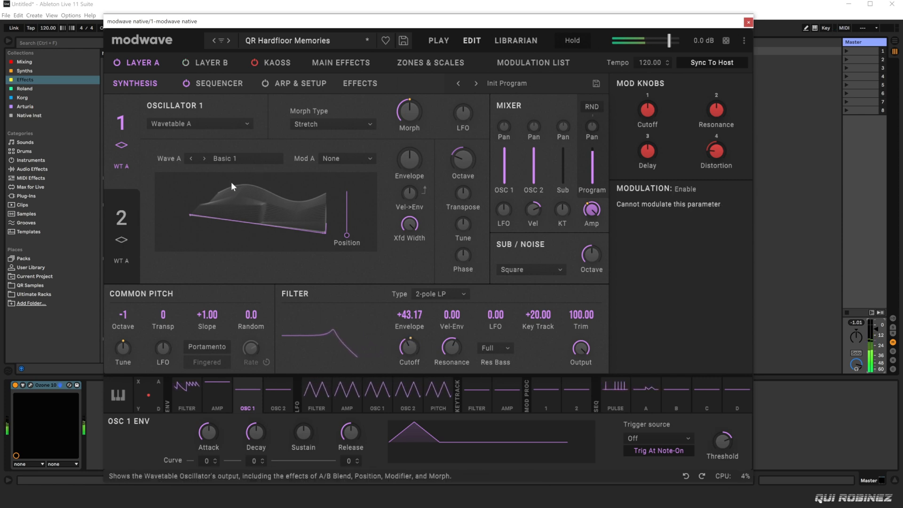
Step: Filter to the QR collections, search for 303, load QR TB303 Saw as oscillator 1's Wave A, and adjust its Envelope amount
left_click(237, 159)
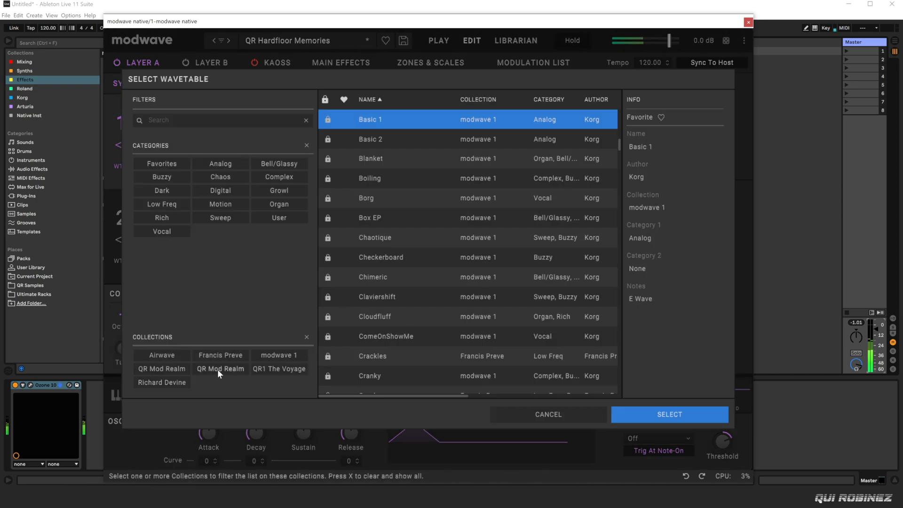
left_click(184, 371)
left_click(279, 370)
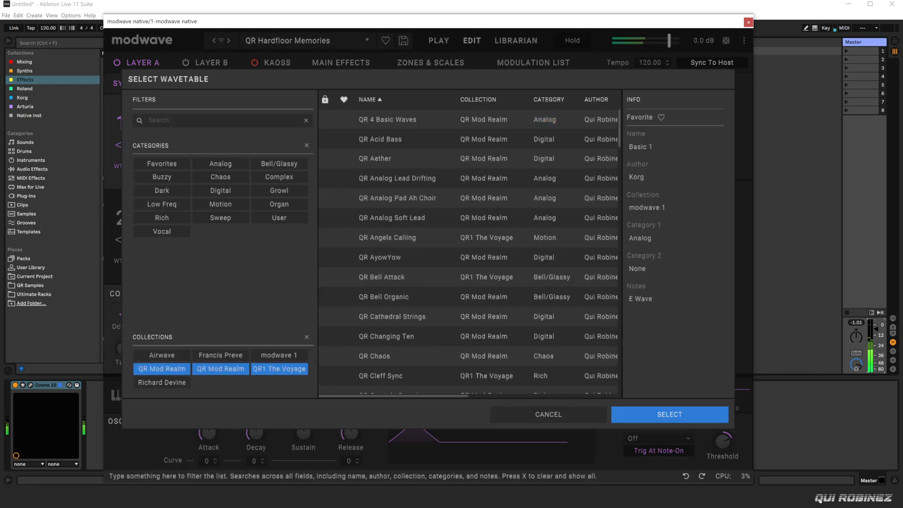
type("303")
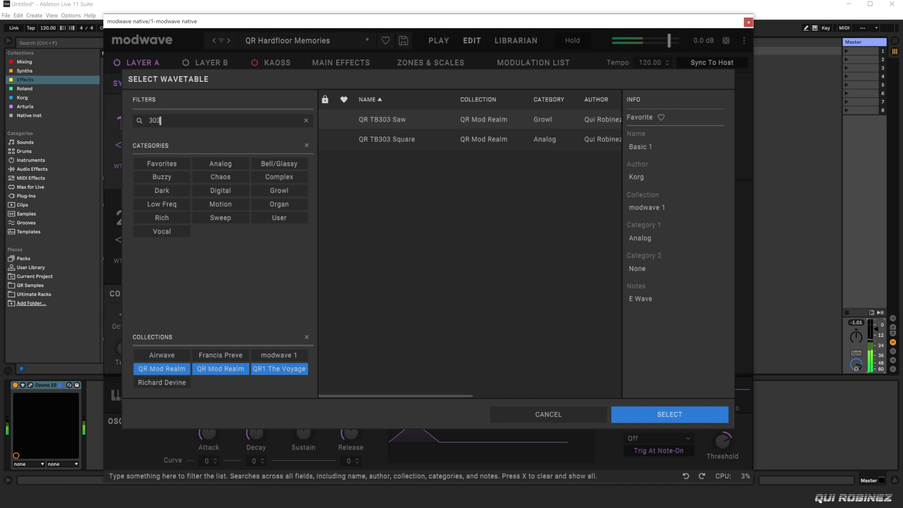
double_click(398, 121)
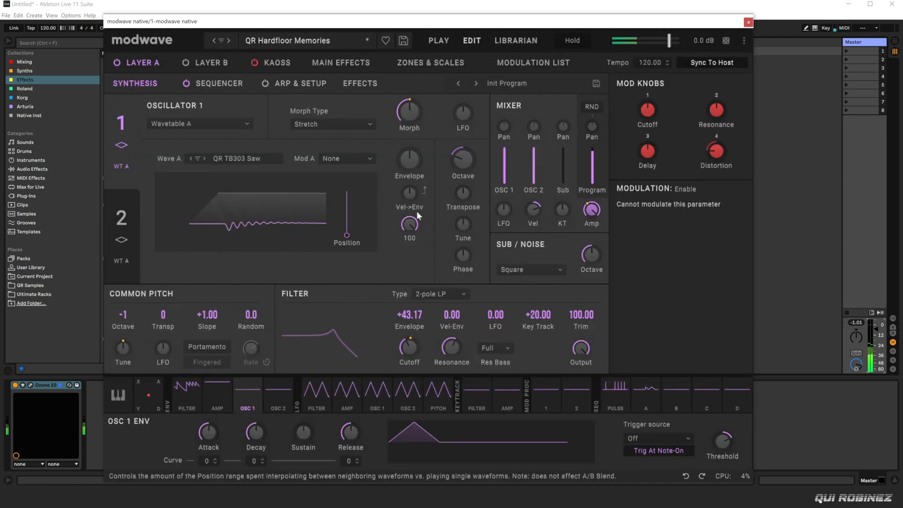
left_click_drag(401, 162, 394, 142)
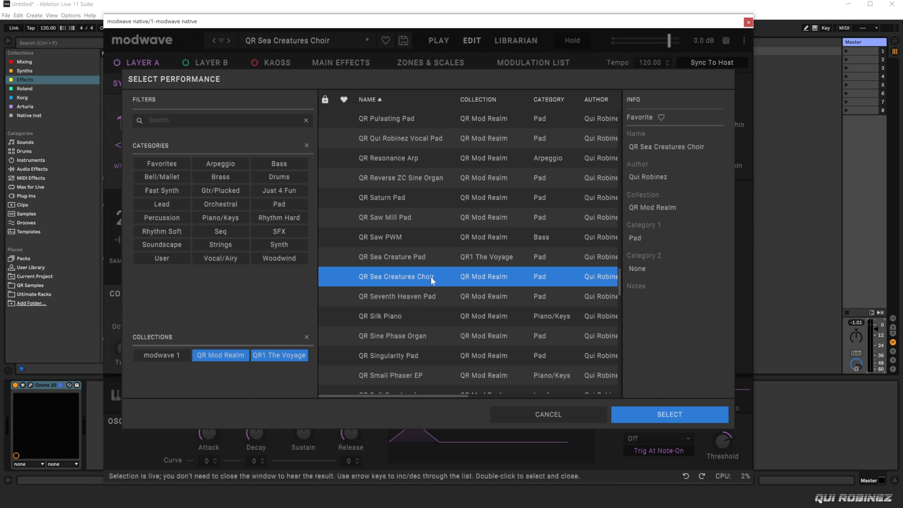
Step: Load the QR Sea Creatures Choir performance and view oscillator 2's QR Dolphins Ride multisample before returning to oscillator 1
double_click(449, 277)
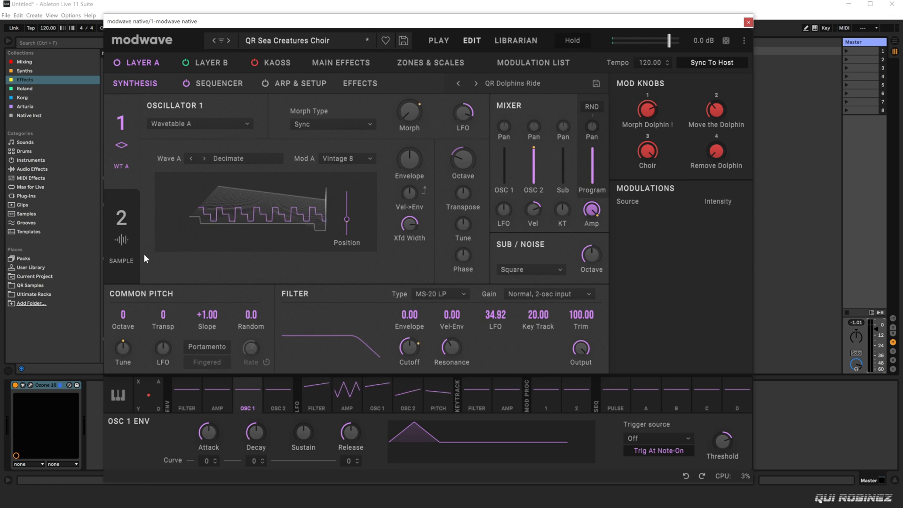
left_click(119, 231)
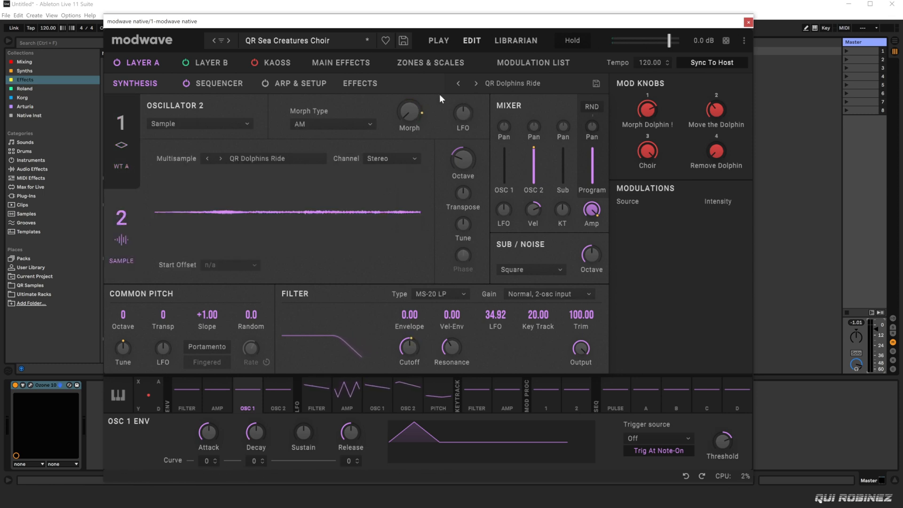
left_click(130, 137)
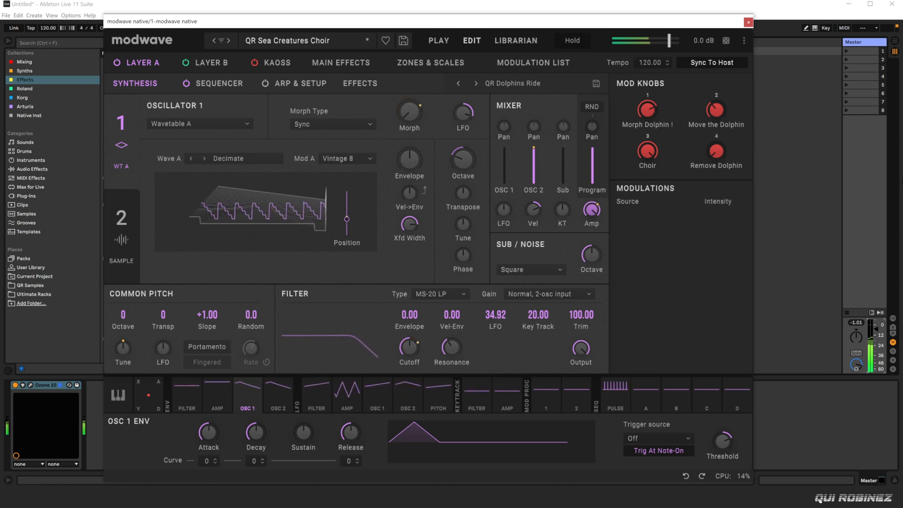
Step: Try out the Remove Dolphin, Morph Dolphin and Move the Dolphin mod knobs on the QR Sea Creatures Choir performance
left_click(713, 156)
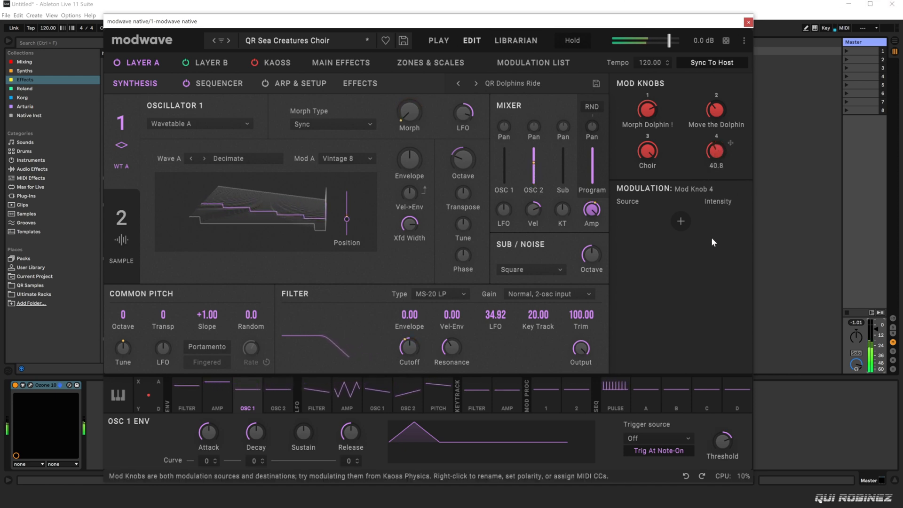
left_click_drag(717, 290, 716, 297)
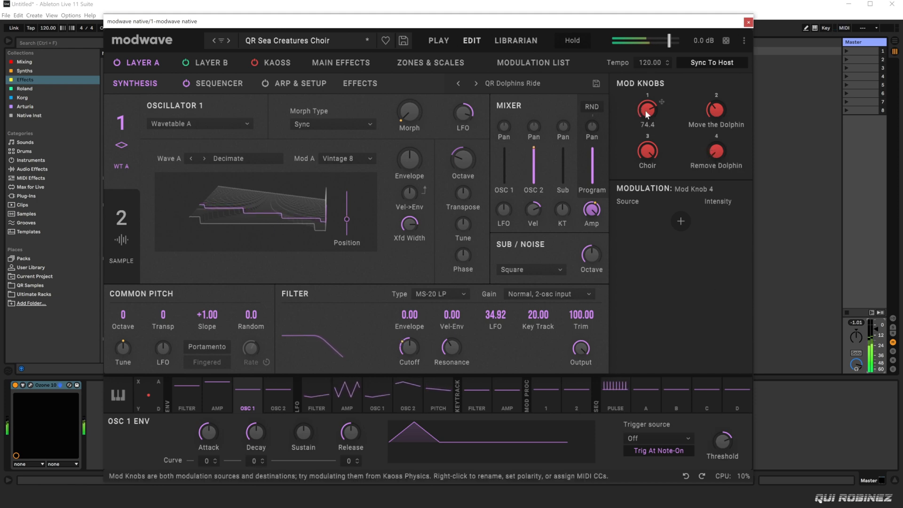
left_click(712, 110)
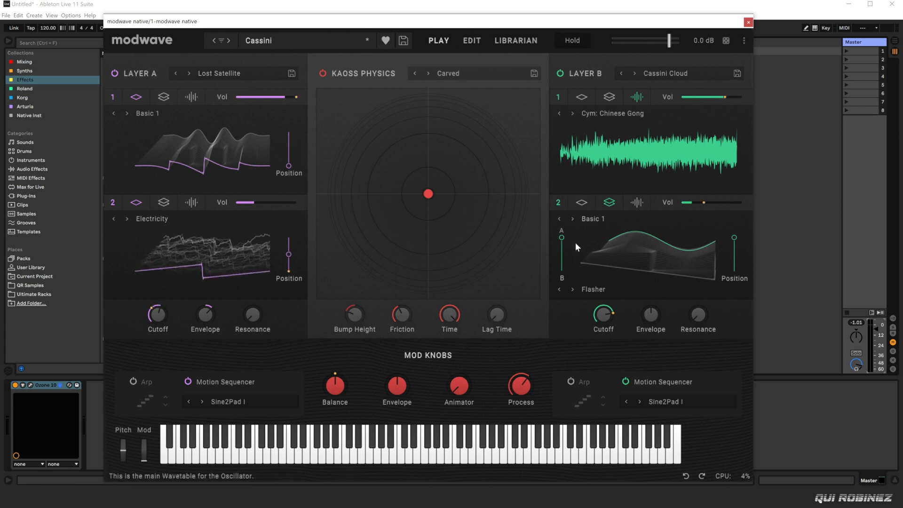
Step: Browse Layer A oscillator 1's wavetables keeping Basic 1, and view Mod Processor 1 and Seq A in the edit view before returning to the play view
left_click(152, 114)
left_click(665, 414)
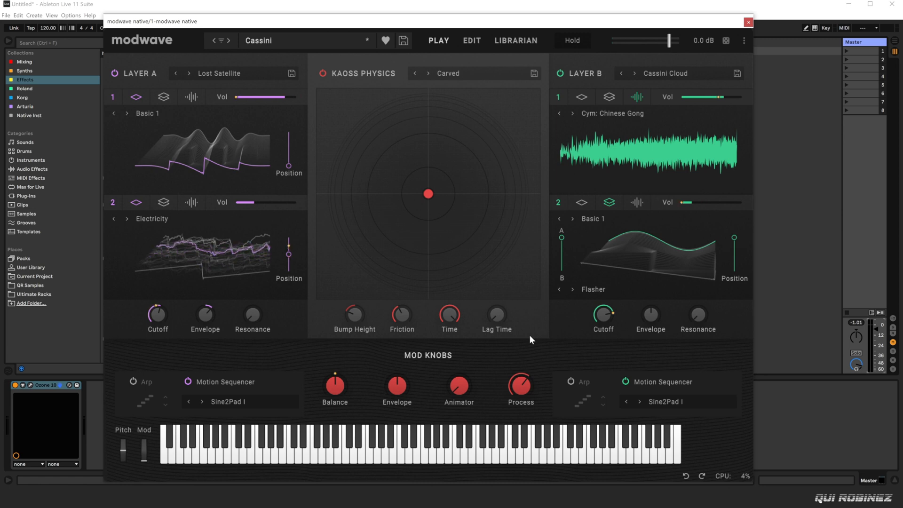
left_click(474, 42)
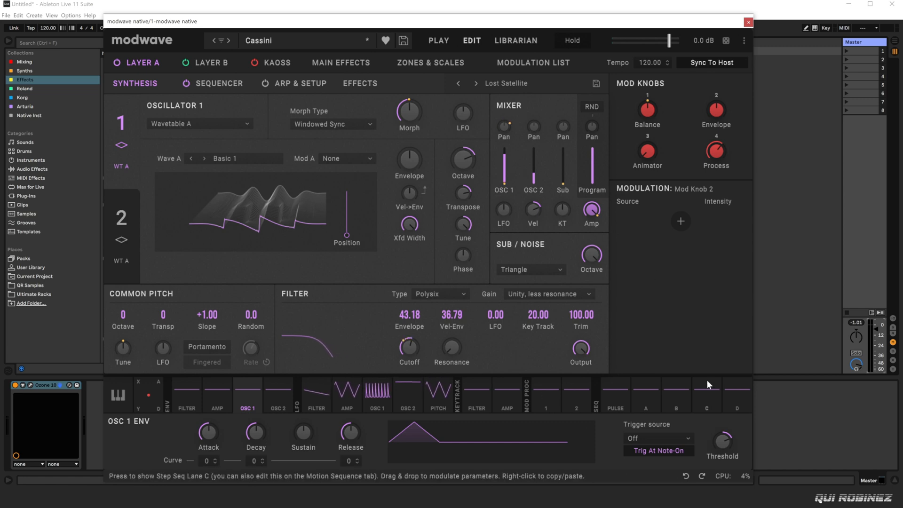
left_click(551, 399)
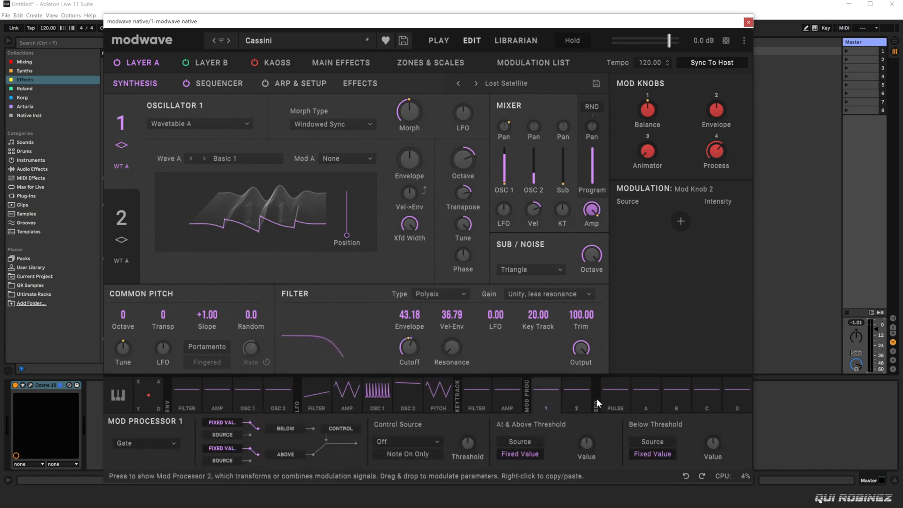
left_click(640, 395)
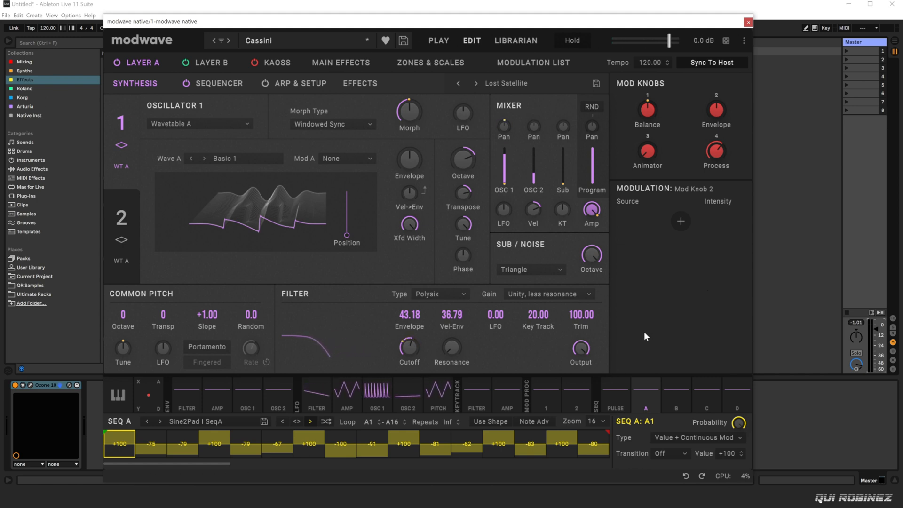
left_click(439, 42)
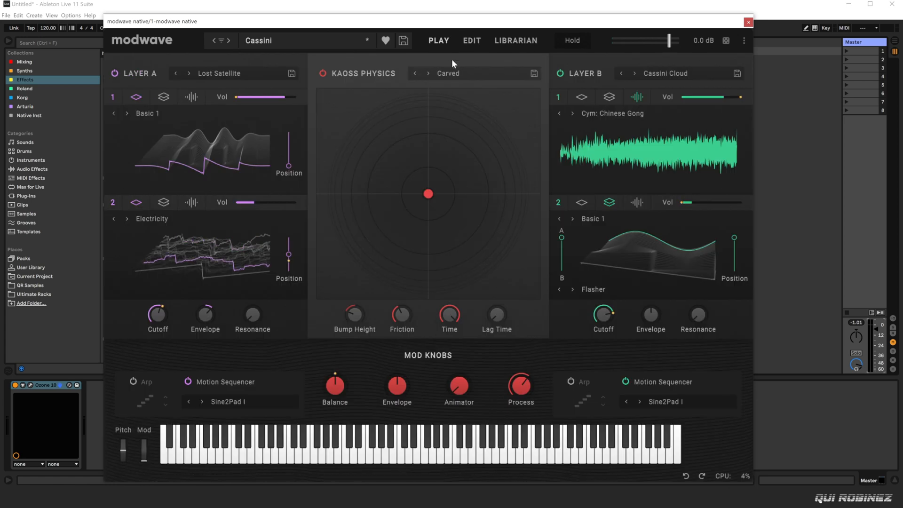